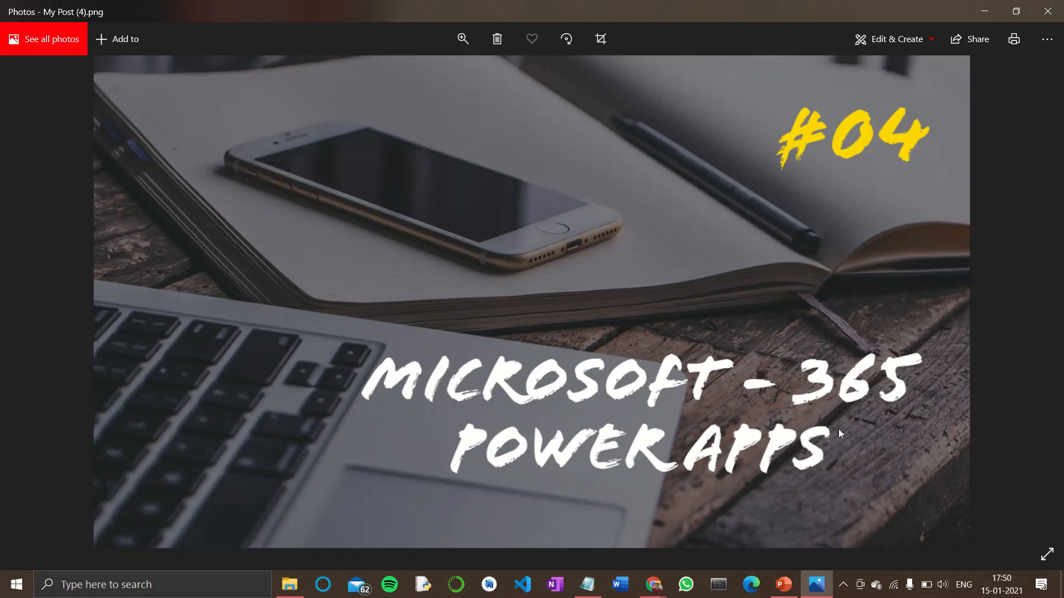
# Open SharePoint from Office 365 and go to the Education site
pyautogui.click(817, 583)
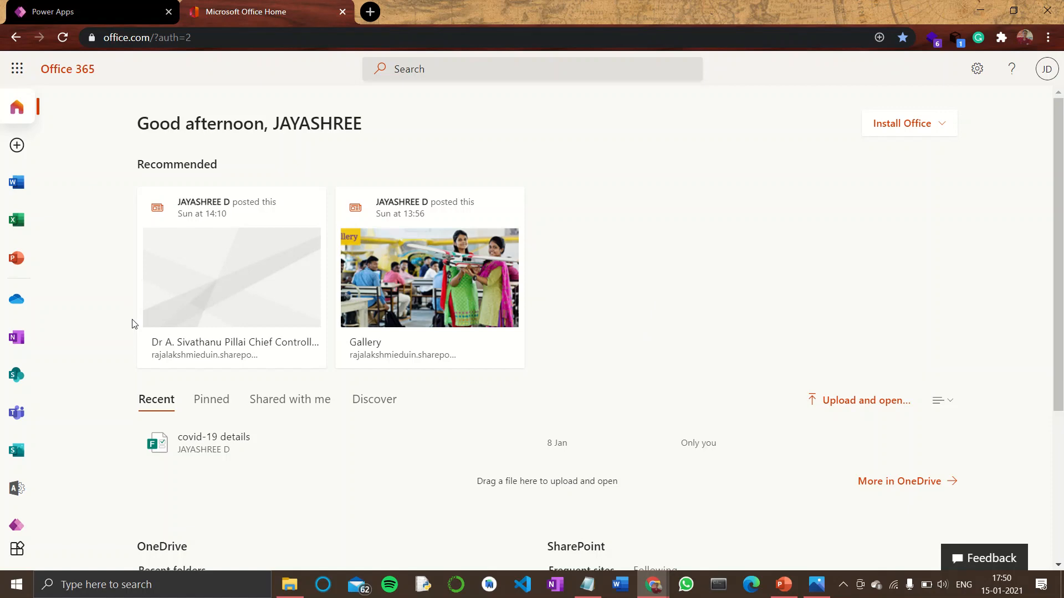
pyautogui.click(13, 379)
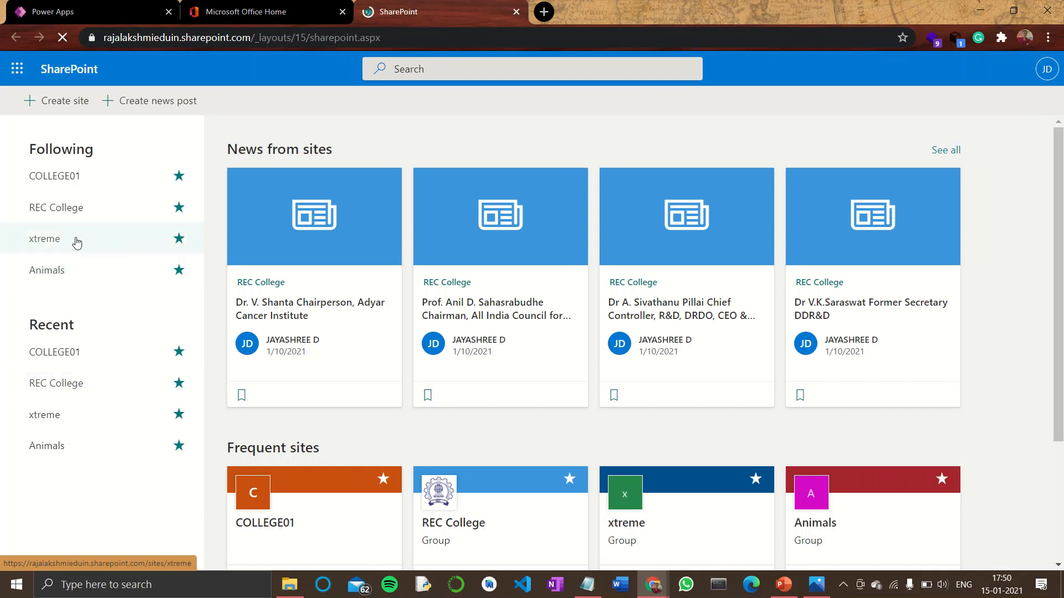
pyautogui.click(69, 187)
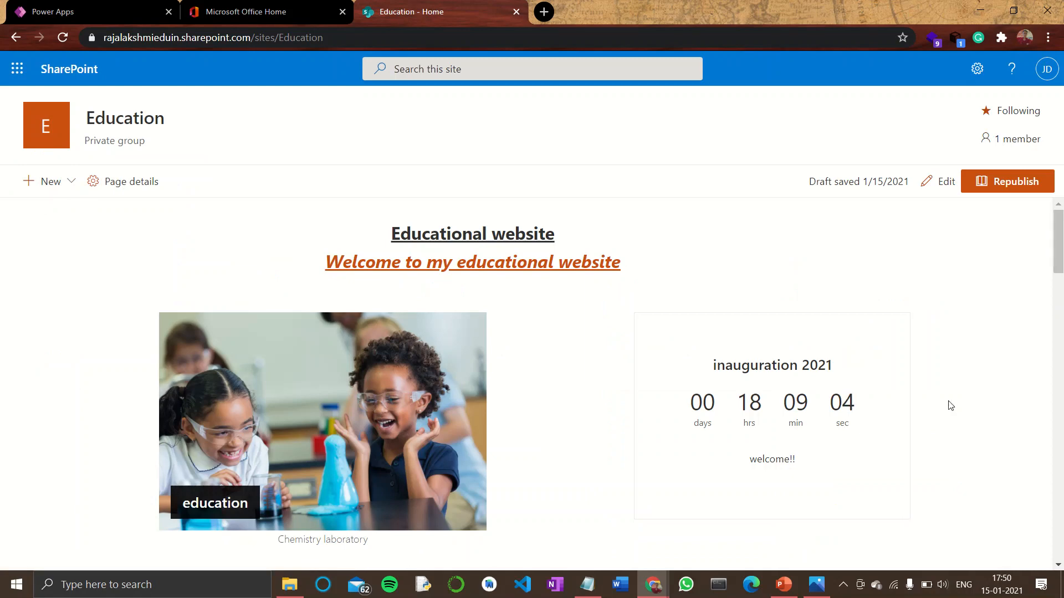
# Create a new blank list named student_details, with Show in site navigation turned off
pyautogui.click(46, 183)
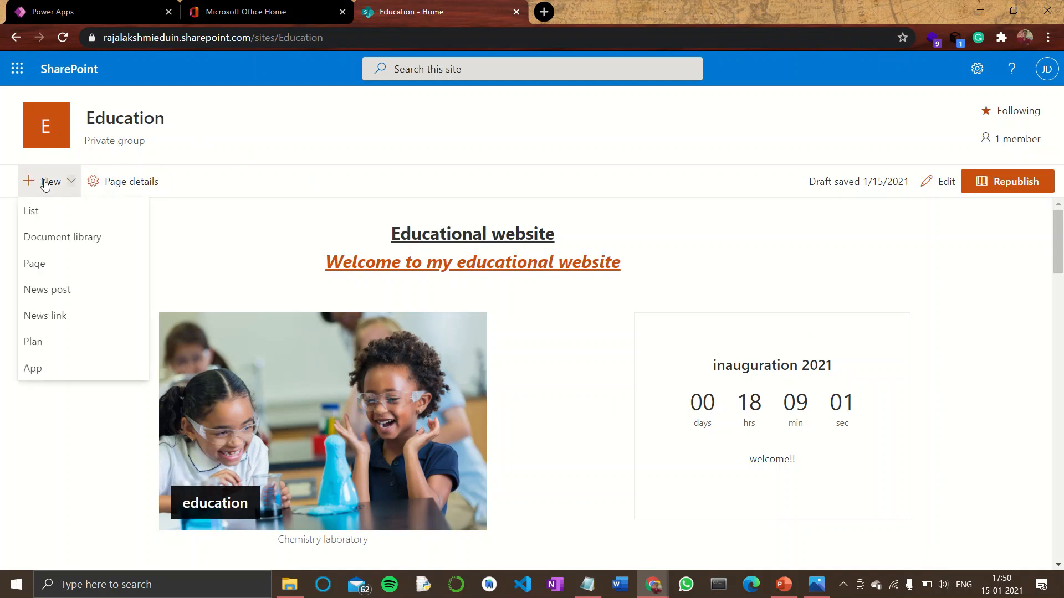
pyautogui.click(65, 211)
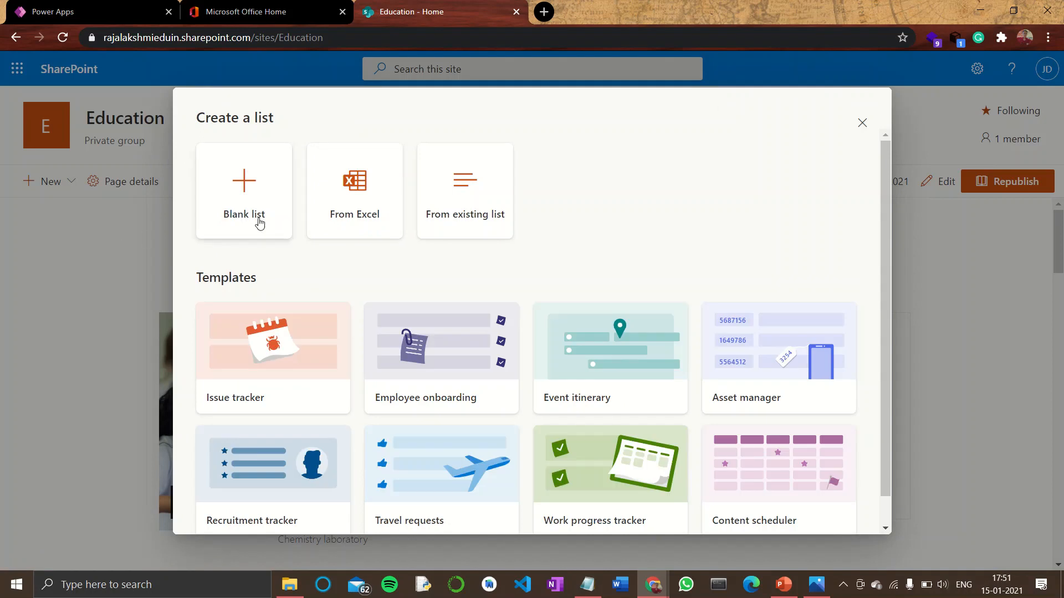
pyautogui.click(257, 206)
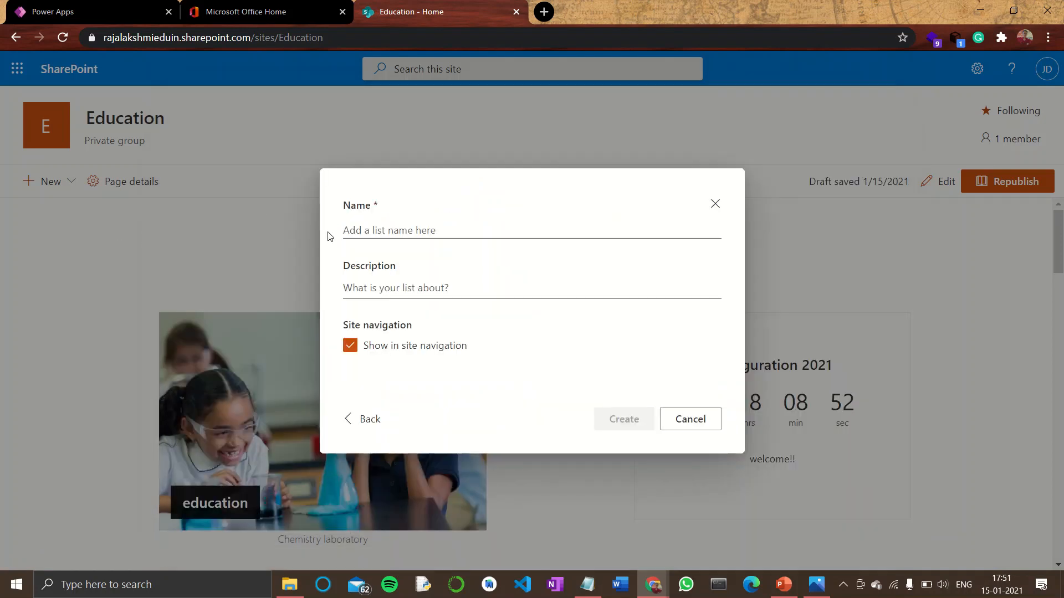
pyautogui.click(408, 229)
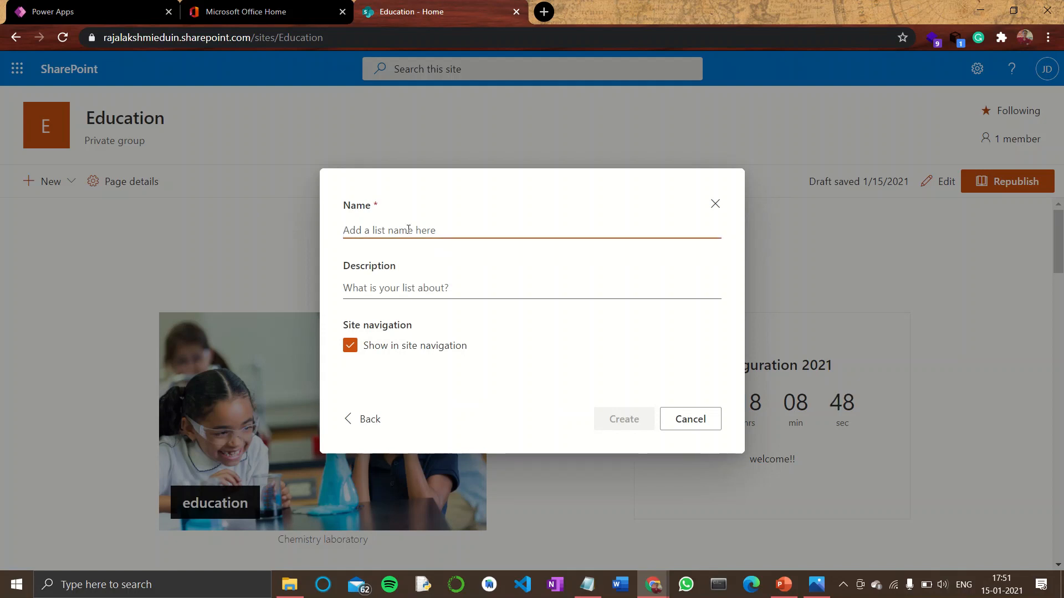
pyautogui.write('studen')
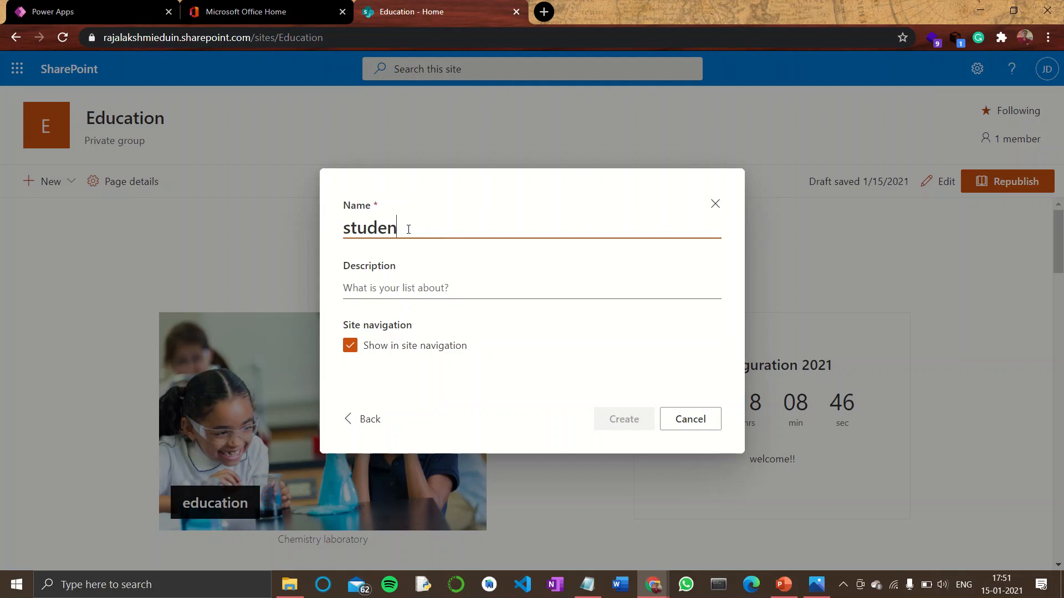
pyautogui.write('t details')
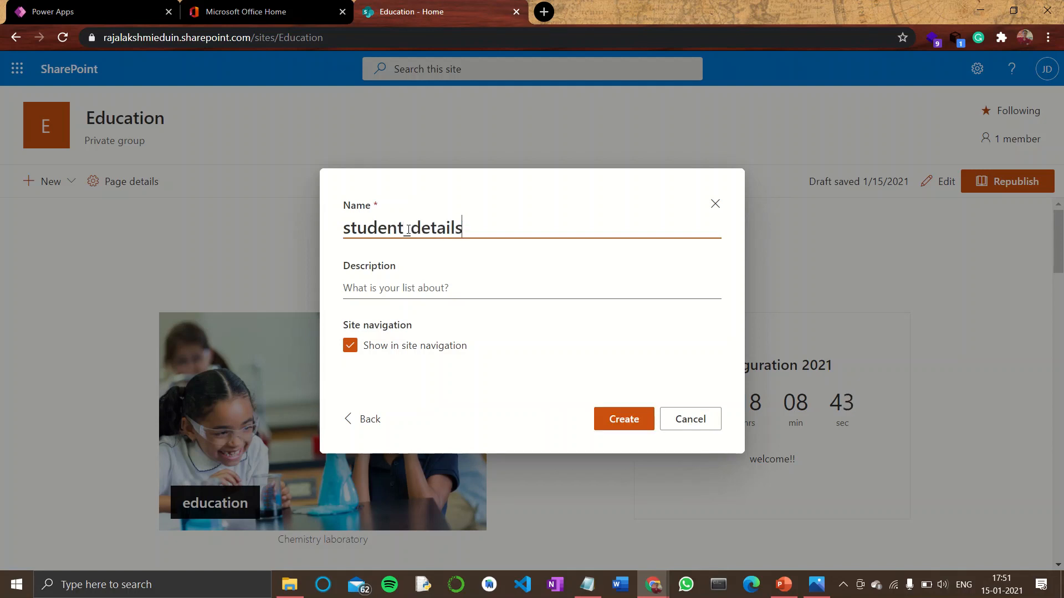
pyautogui.click(408, 229)
pyautogui.press('BackSpace')
pyautogui.write('_')
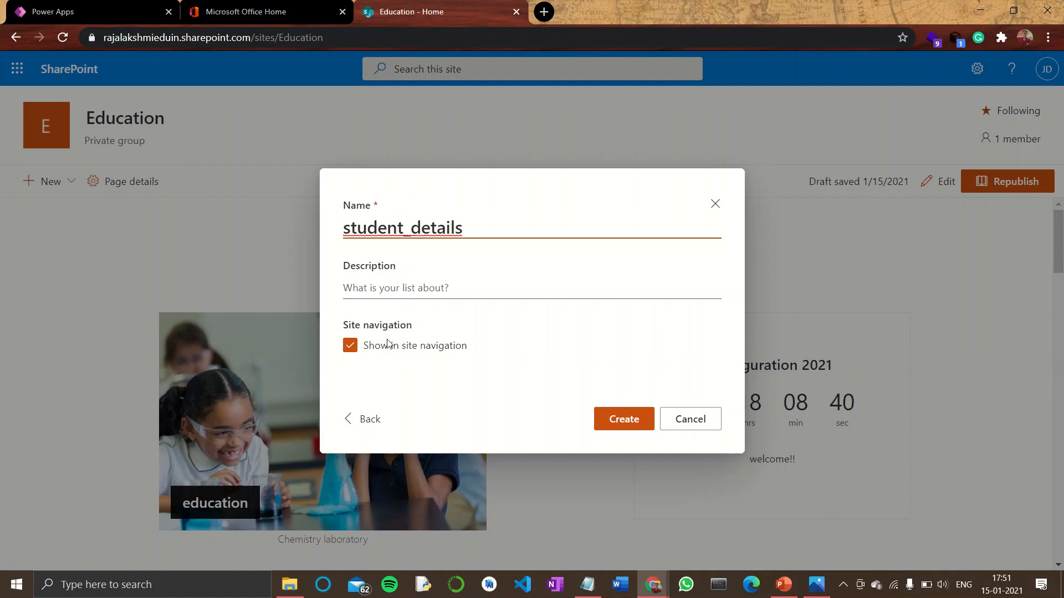
pyautogui.click(351, 346)
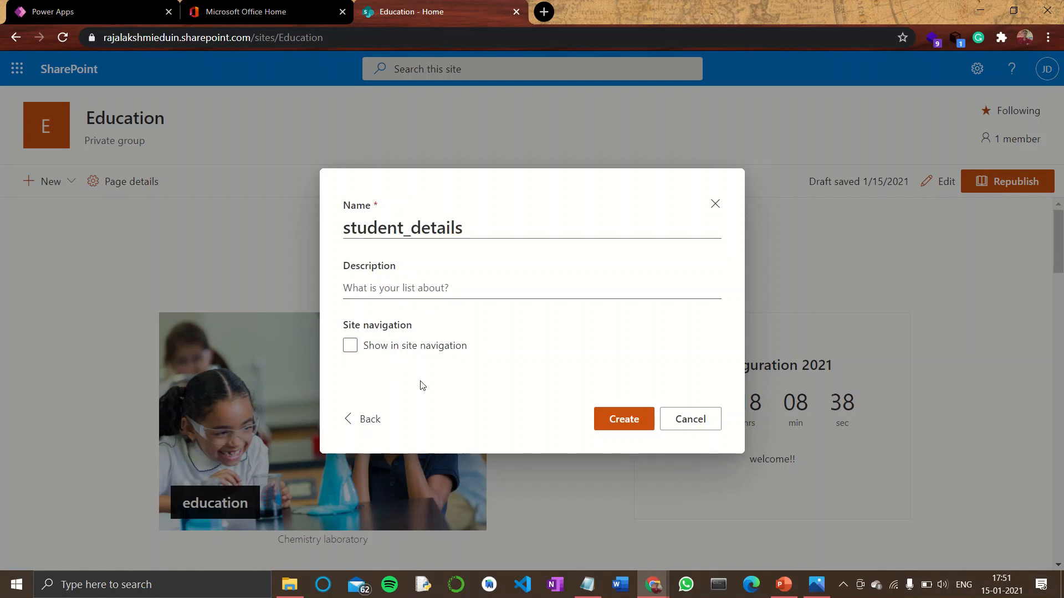
pyautogui.click(613, 426)
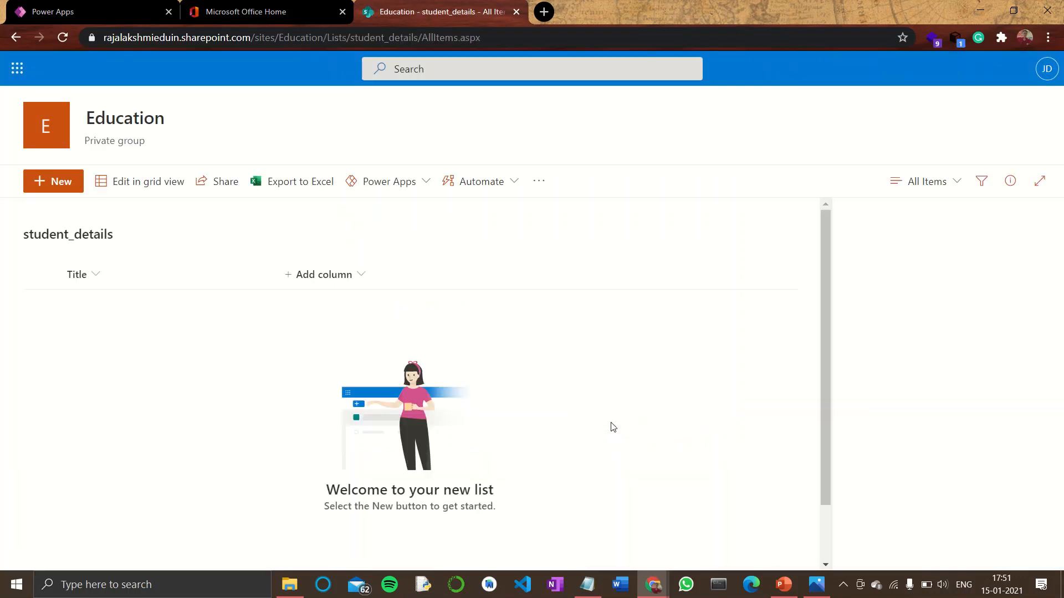
# Rename the list's Title column to Names
pyautogui.click(88, 279)
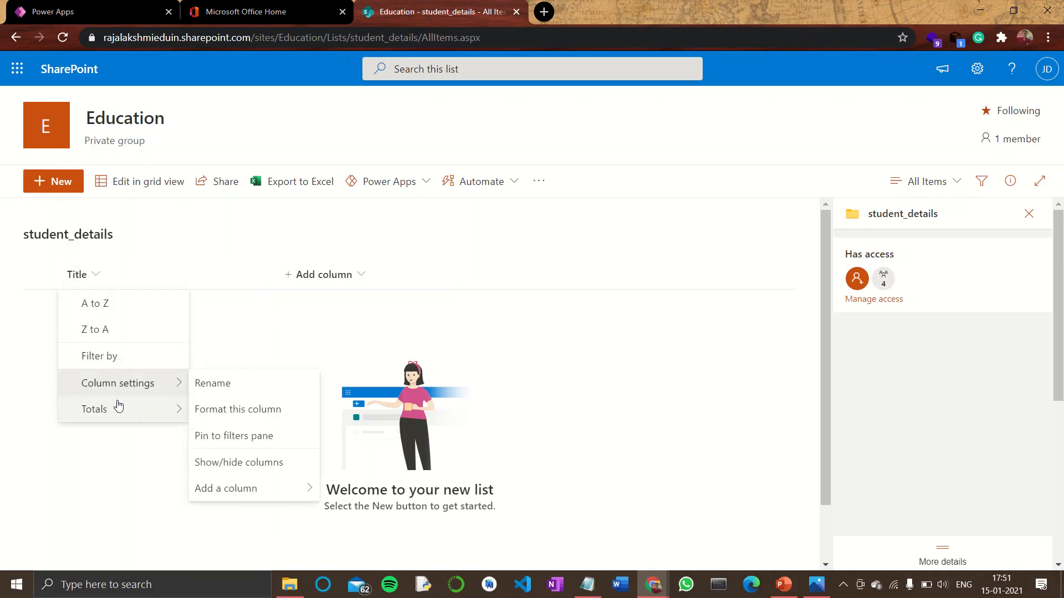
pyautogui.moveTo(127, 381)
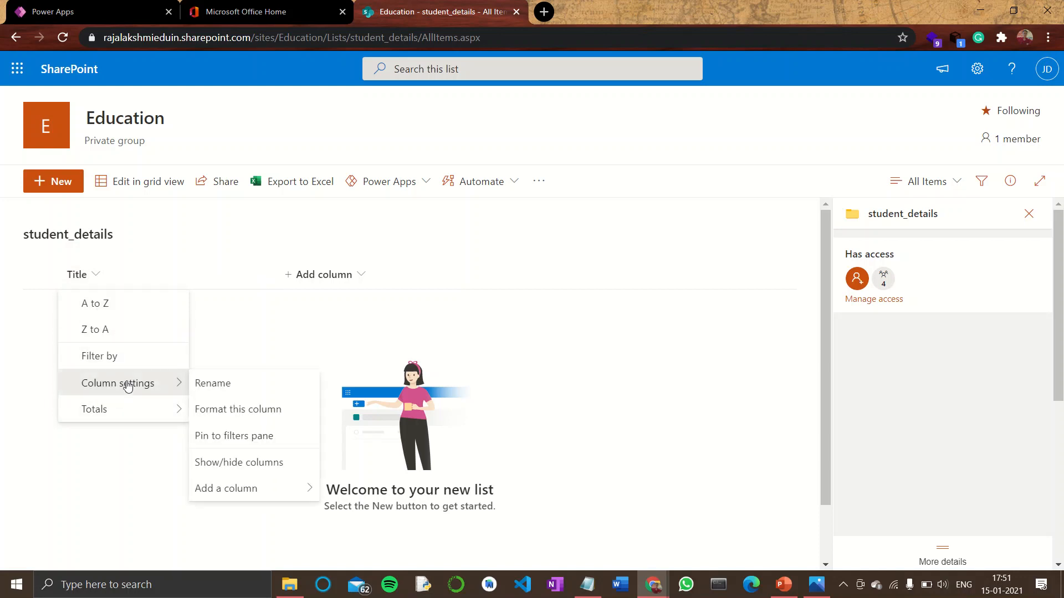
pyautogui.click(213, 383)
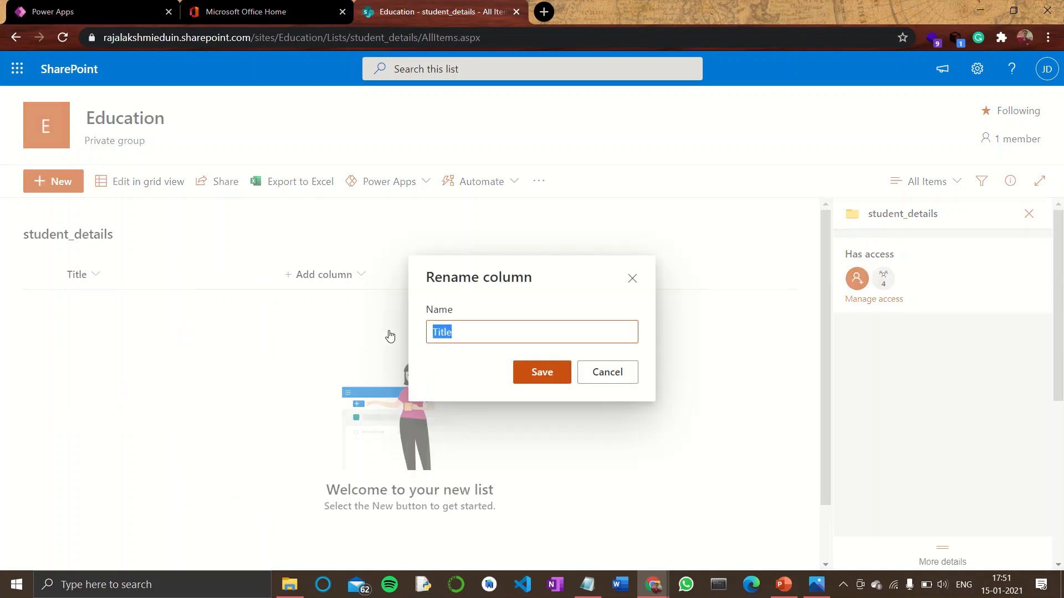
pyautogui.write('N')
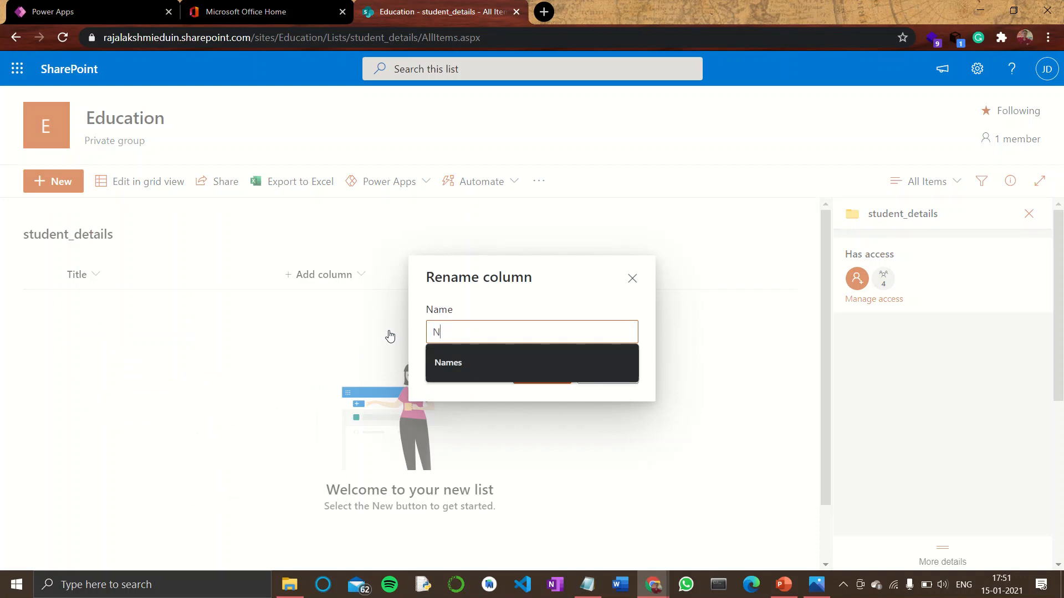
pyautogui.press('Down')
pyautogui.press('Return')
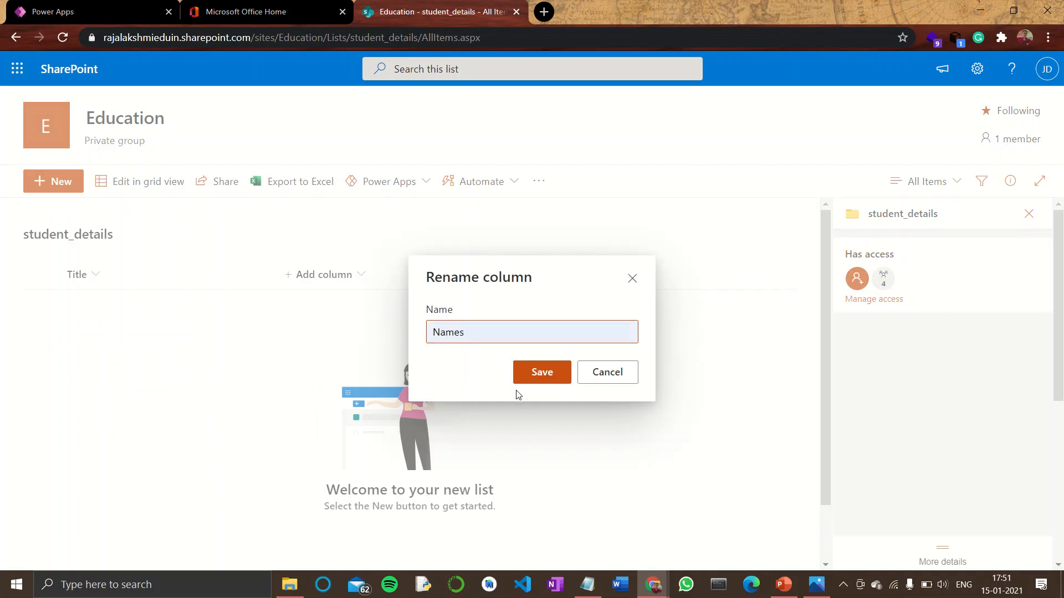
pyautogui.click(524, 375)
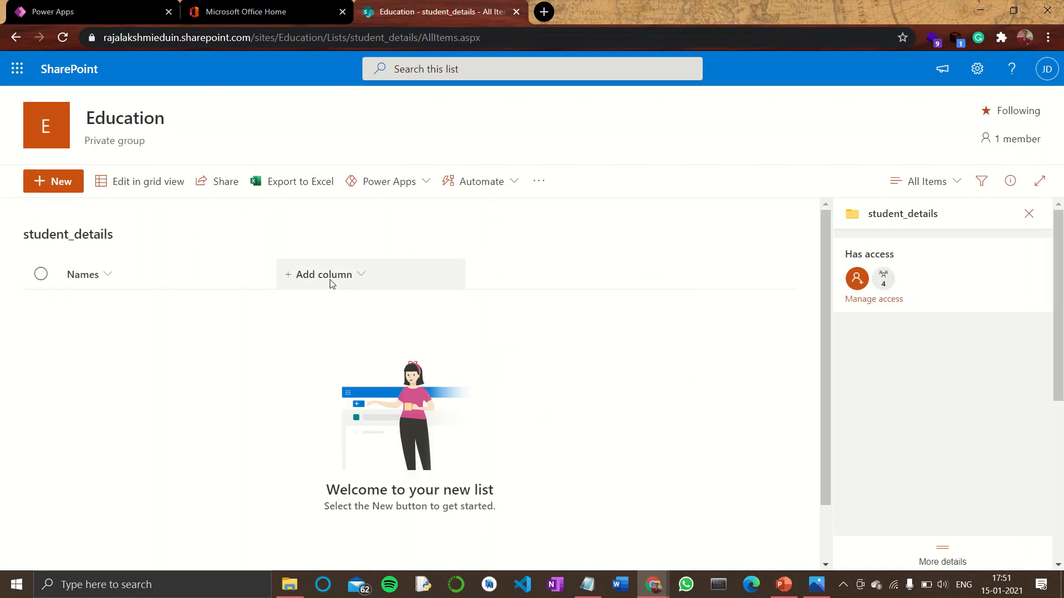
# Start adding a new Choice column and name it Department
pyautogui.click(328, 280)
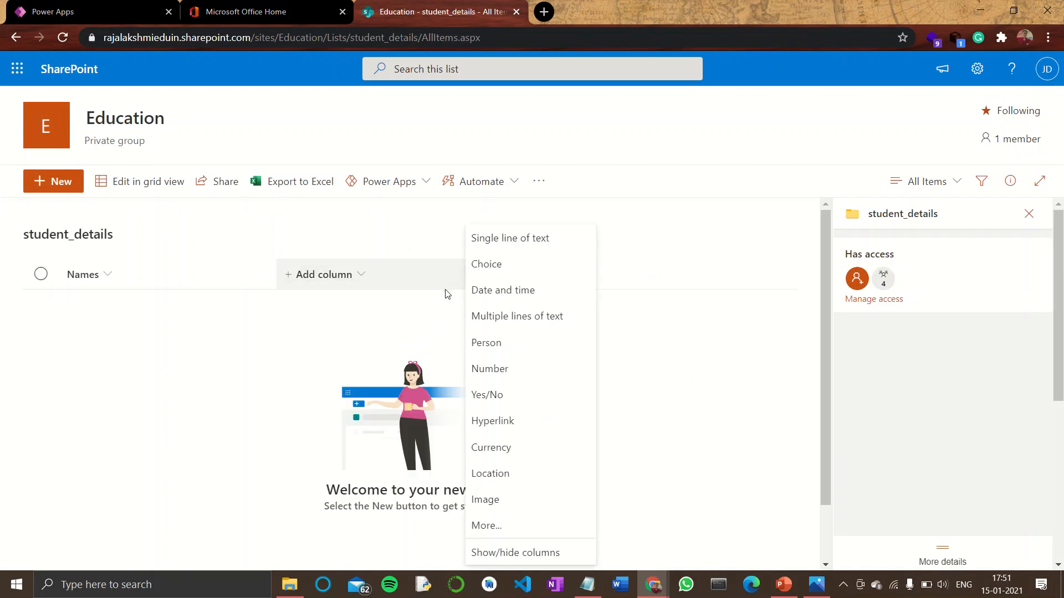
pyautogui.click(493, 266)
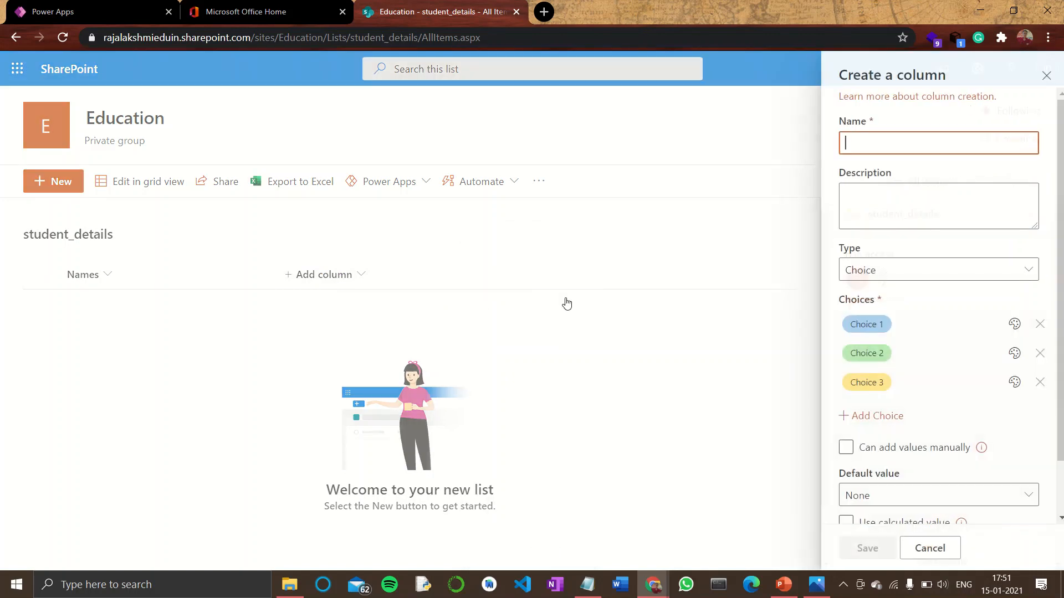
pyautogui.write('D')
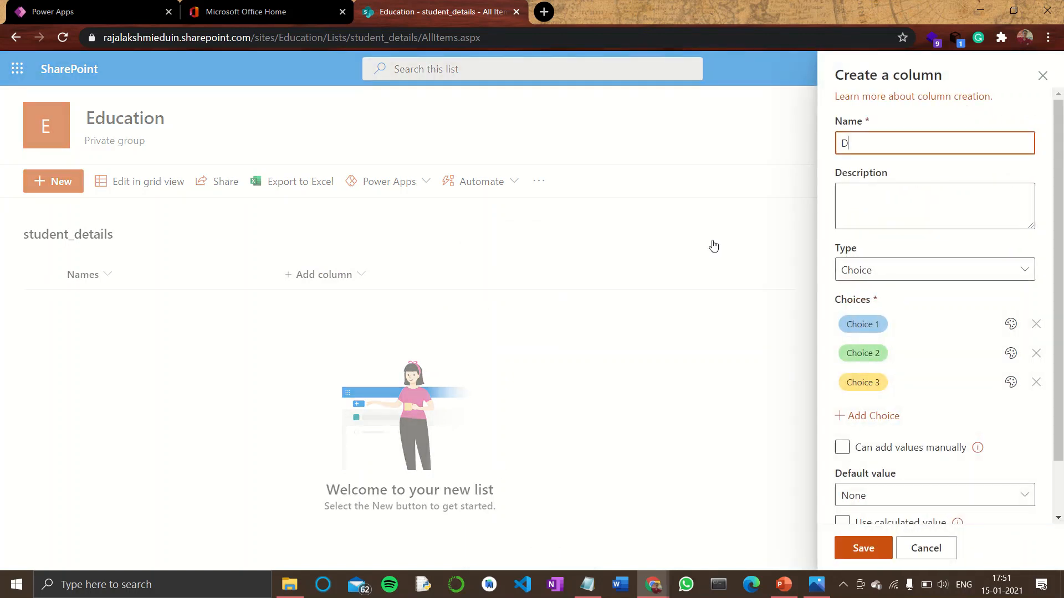
pyautogui.write('epartment')
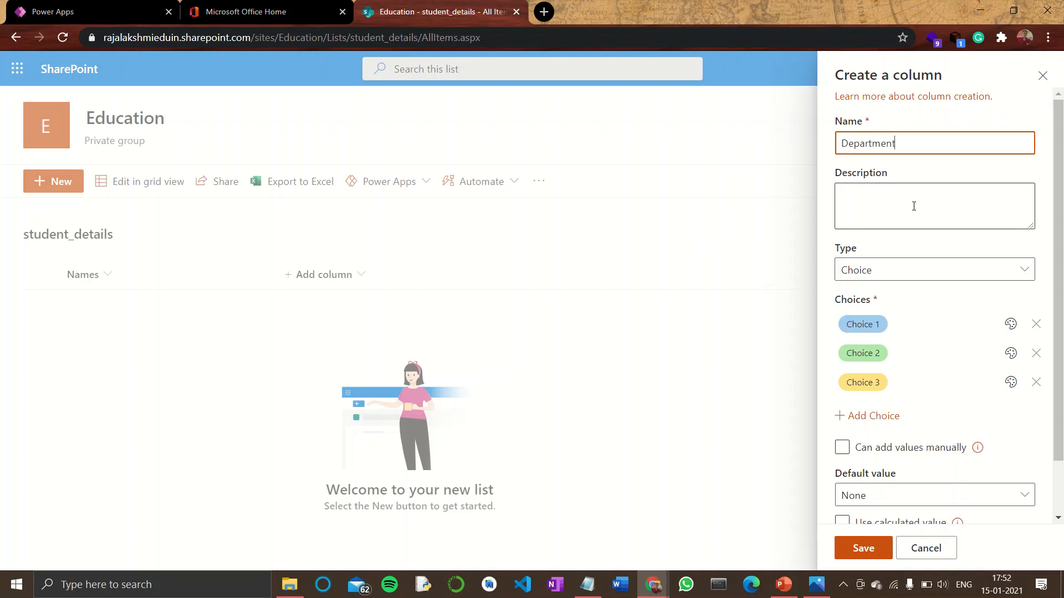
# Set the Department column's first three choices to CSE, IT and MECH
pyautogui.click(881, 324)
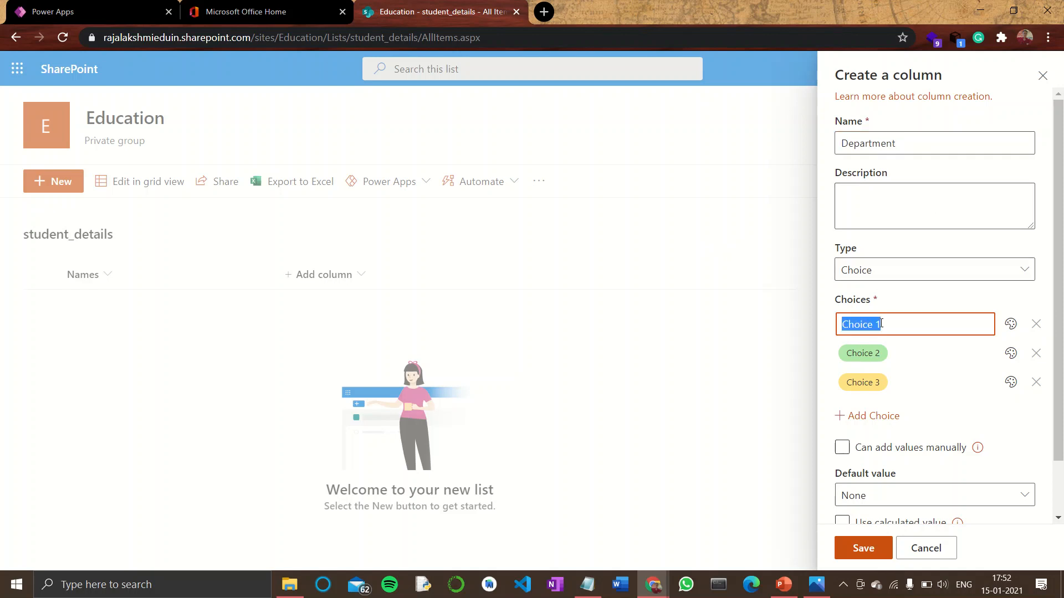
pyautogui.write('CSE')
pyautogui.click(878, 354)
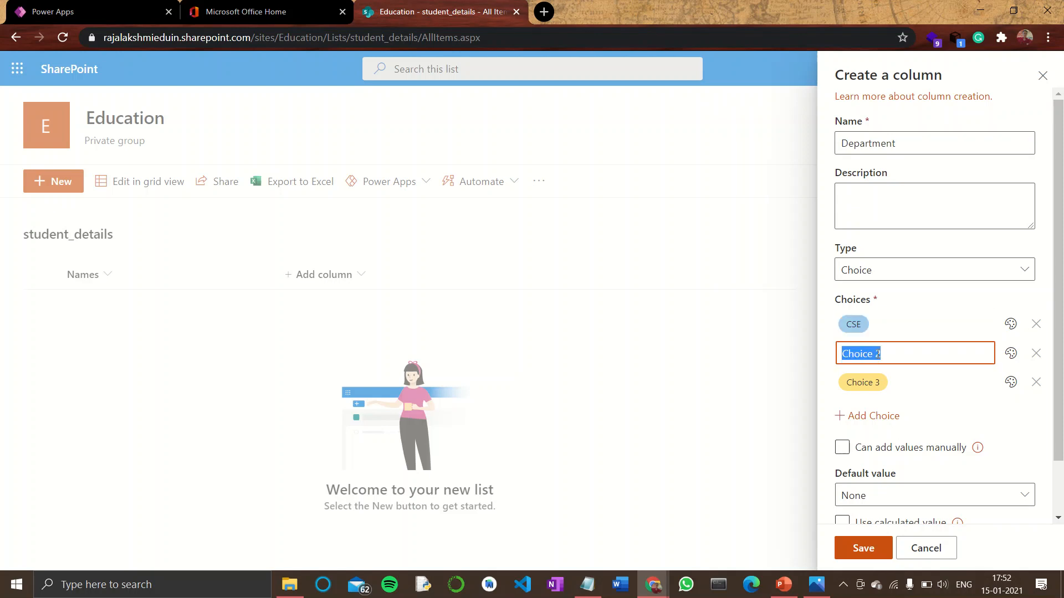
pyautogui.write('IT')
pyautogui.click(873, 388)
pyautogui.write('MECH')
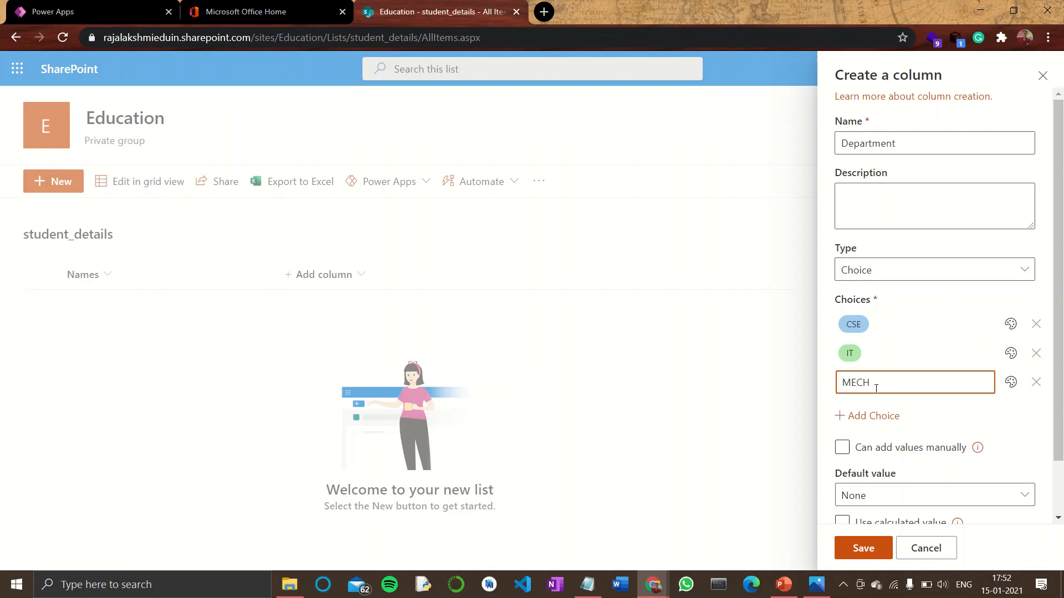
# Add more choices and set the fourth and fifth to ECE and EEE
pyautogui.click(871, 417)
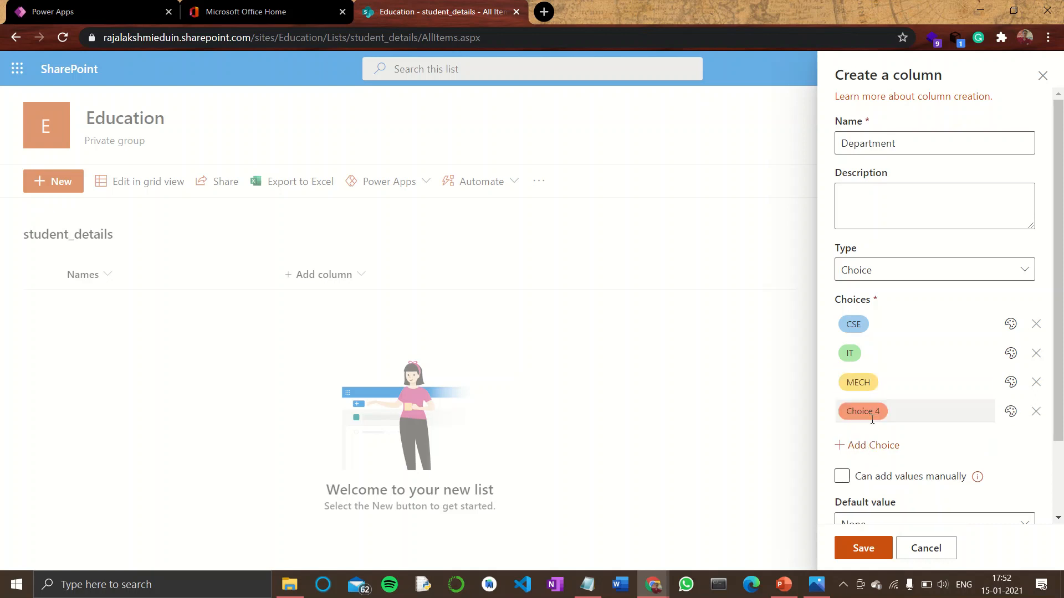
pyautogui.click(868, 447)
pyautogui.click(870, 474)
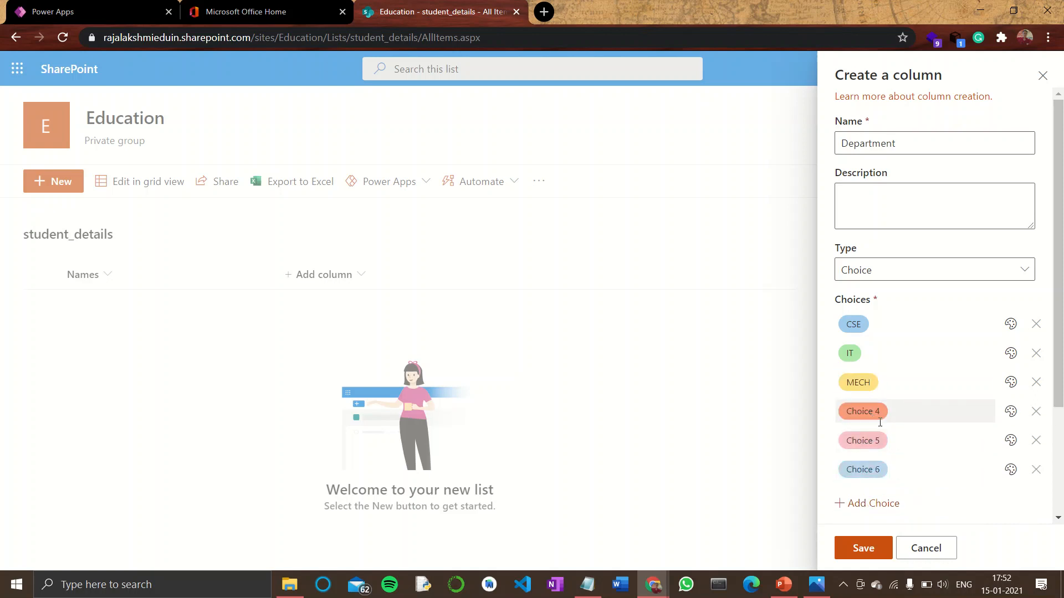
pyautogui.click(887, 415)
pyautogui.write('ECE')
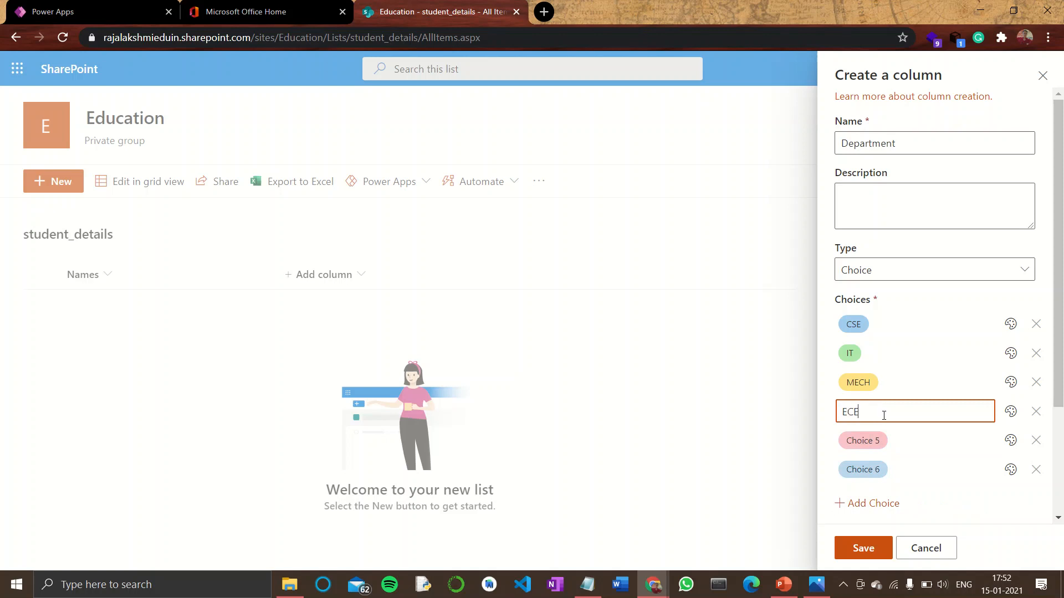
pyautogui.click(879, 449)
pyautogui.write('EEE')
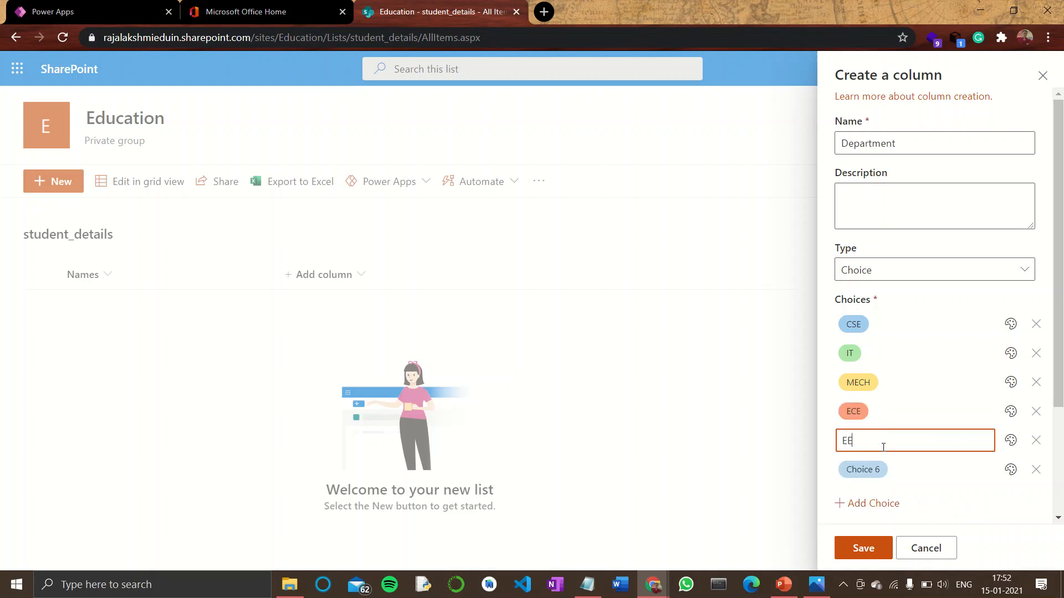
# Try to set the sixth choice to BIO TECH
pyautogui.click(881, 471)
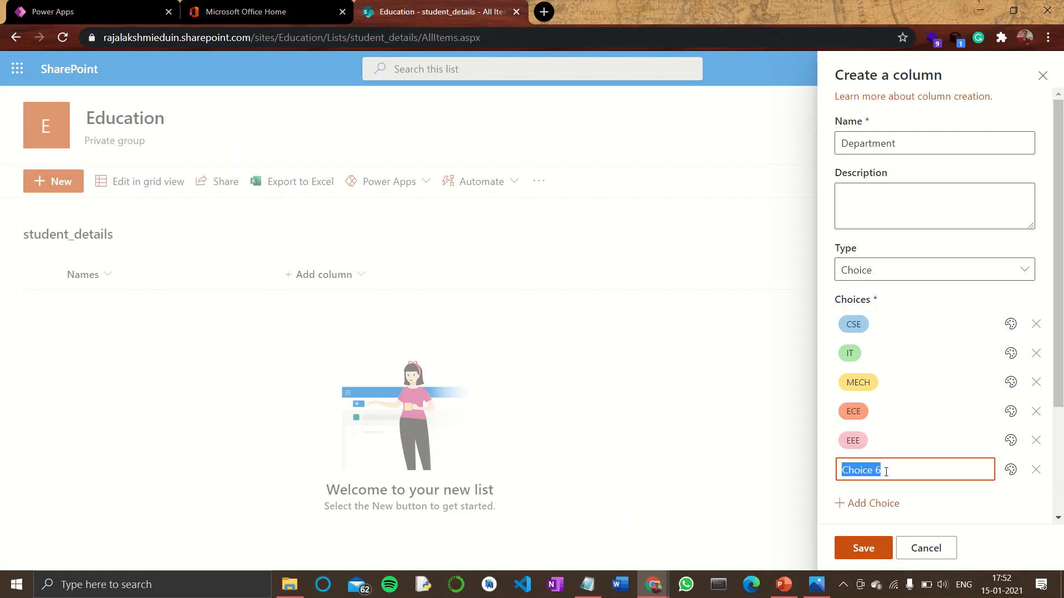
pyautogui.write('BIO TECH')
pyautogui.scroll(-3, 886, 471)
pyautogui.click(870, 352)
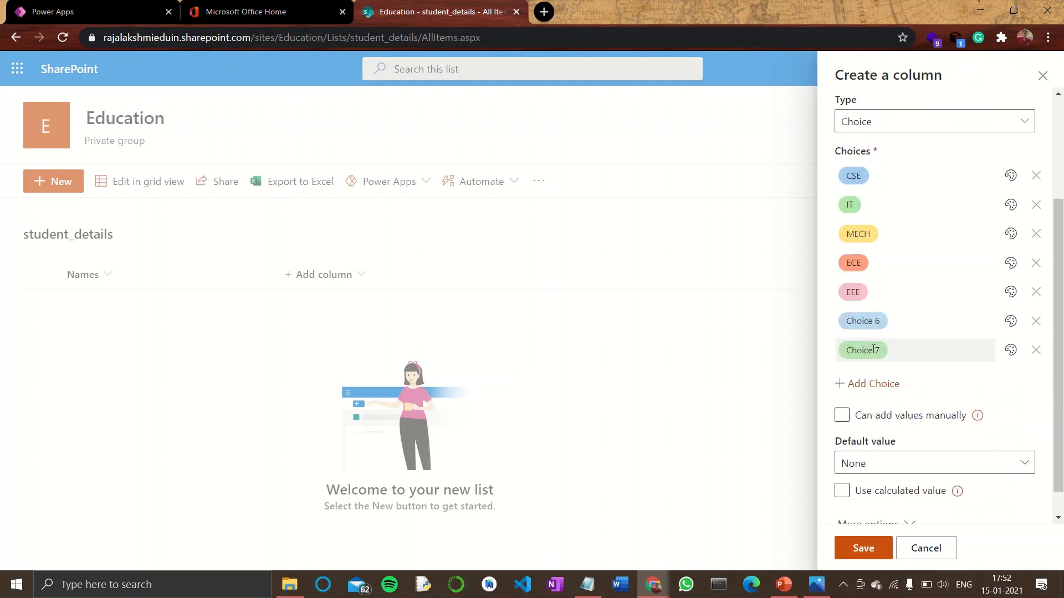
pyautogui.click(896, 326)
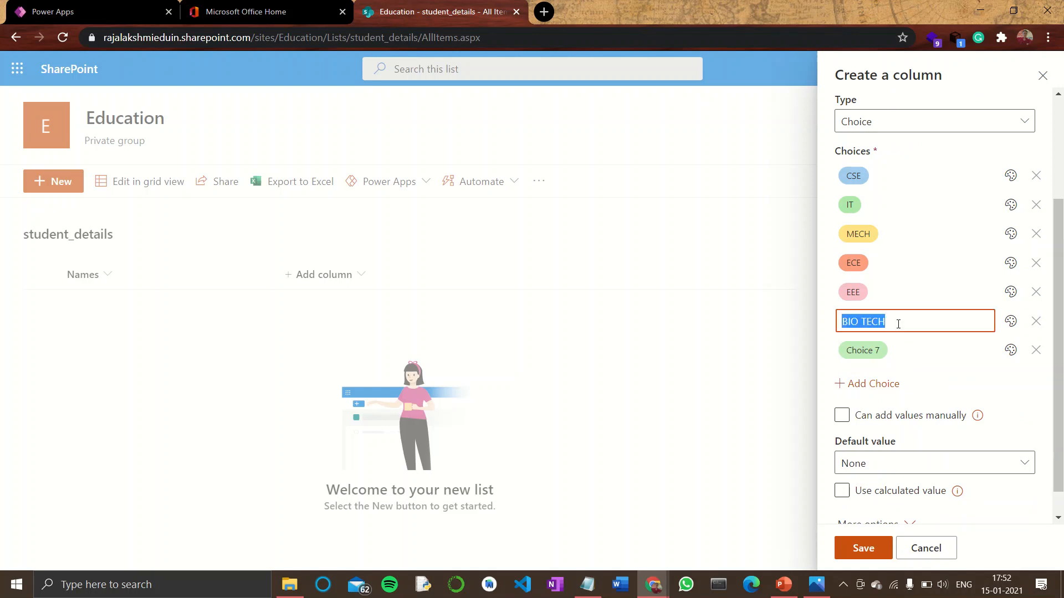
# Set the seventh choice to BIO MED
pyautogui.click(881, 349)
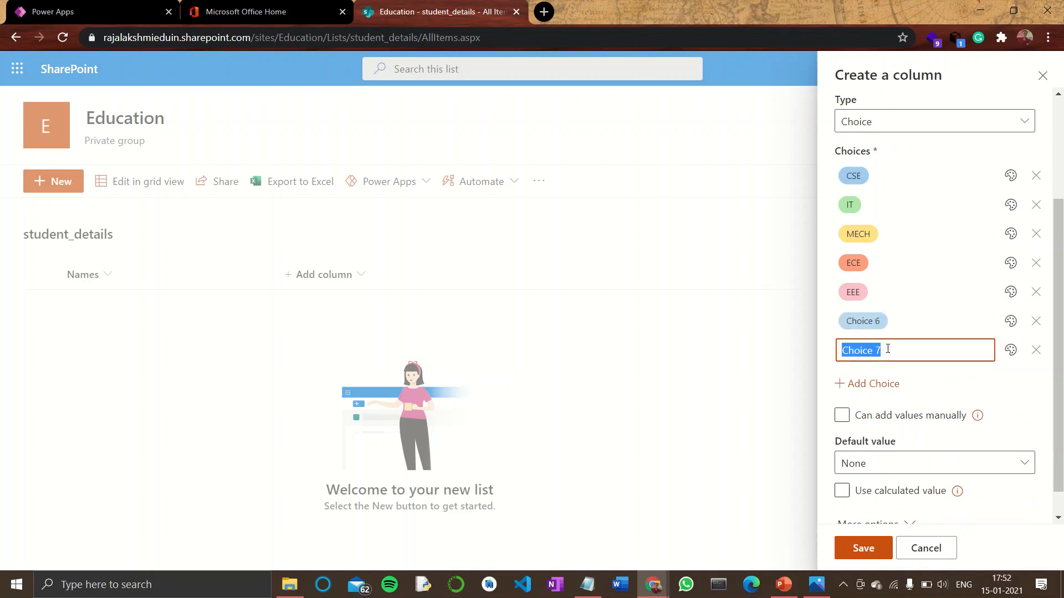
pyautogui.write('B')
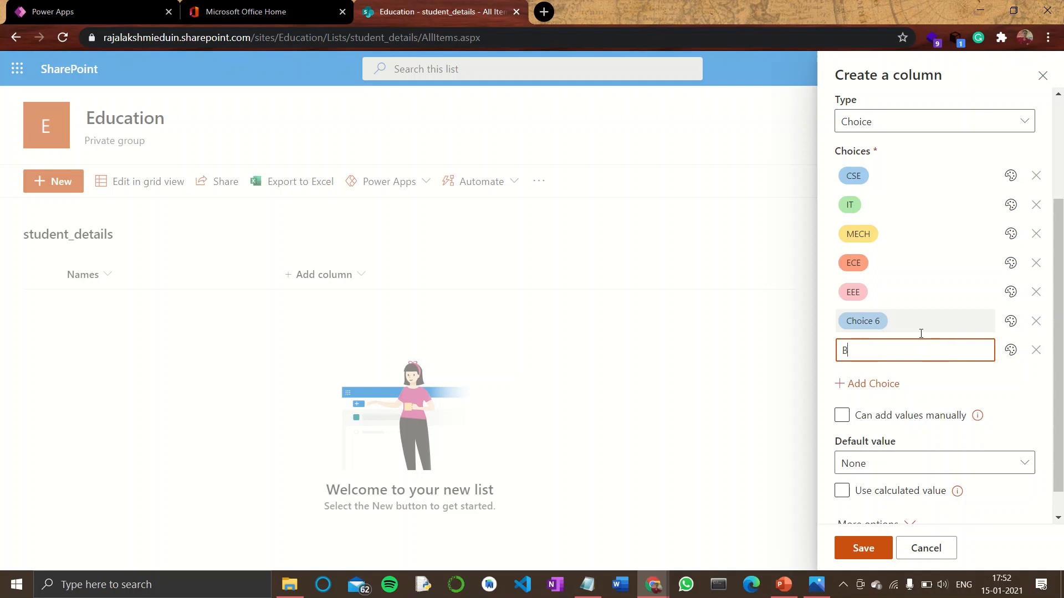
pyautogui.write('IO MED')
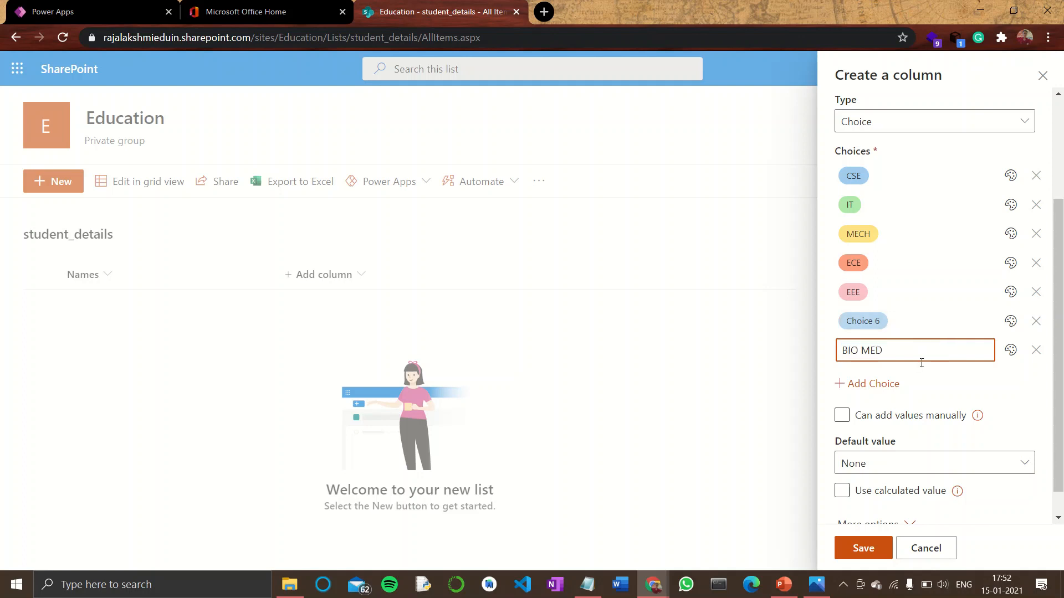
# Add an eighth Department choice named MCT
pyautogui.click(871, 381)
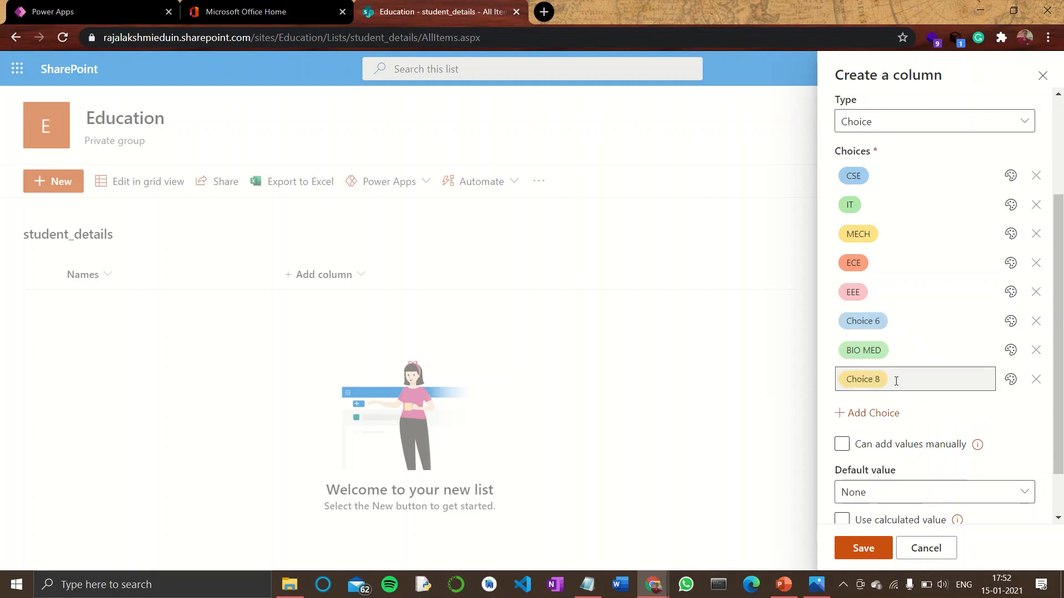
pyautogui.click(890, 381)
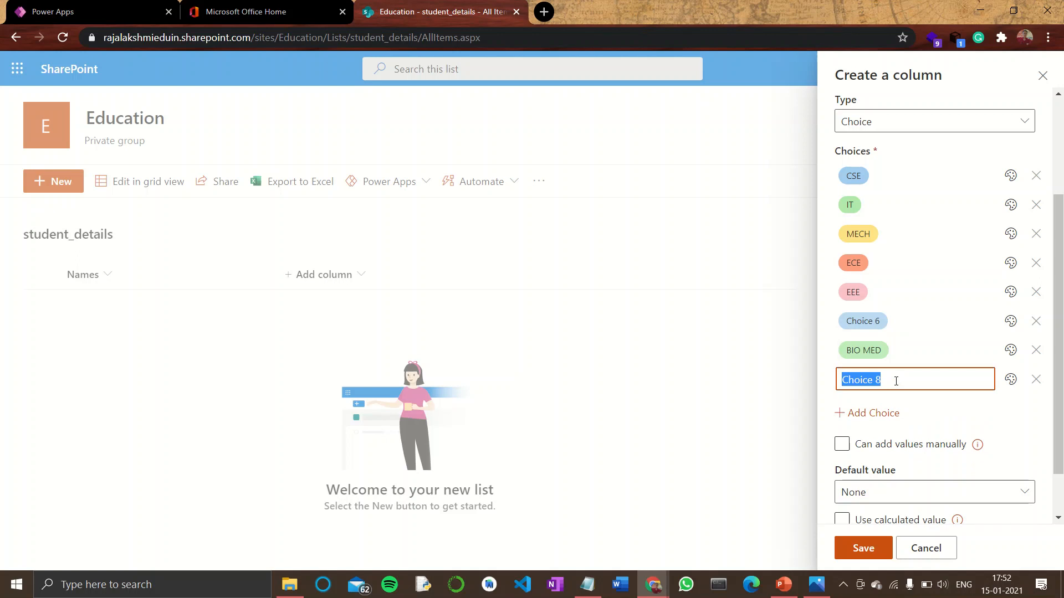
pyautogui.write('MCT')
# Add a CIVIL choice and remove the unused Choice 6 placeholder
pyautogui.click(880, 416)
pyautogui.click(889, 407)
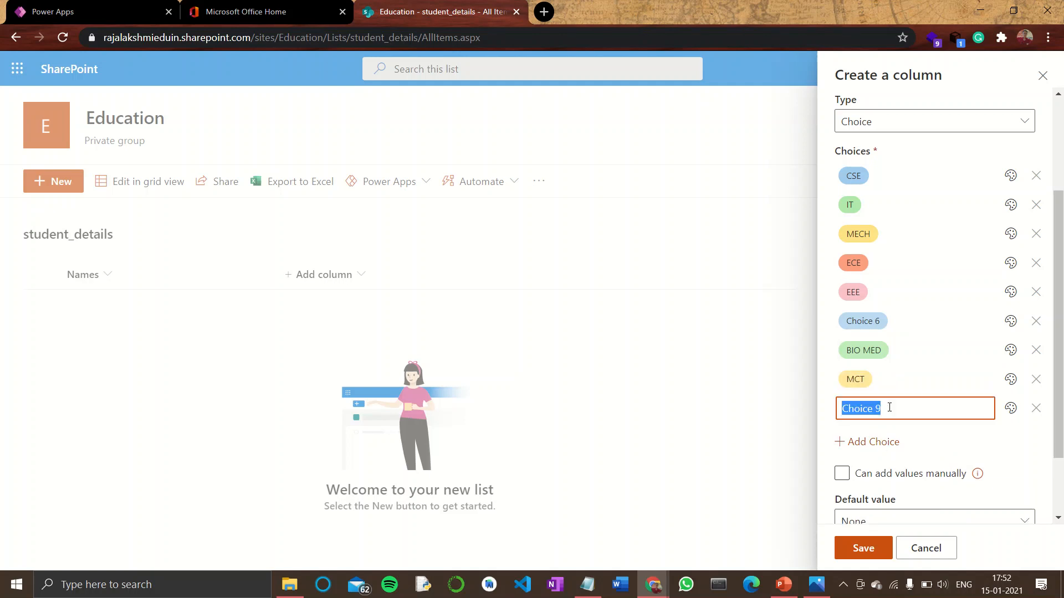
pyautogui.write('CIVIL')
pyautogui.click(1035, 321)
# Add another Department choice named AUTO
pyautogui.click(880, 414)
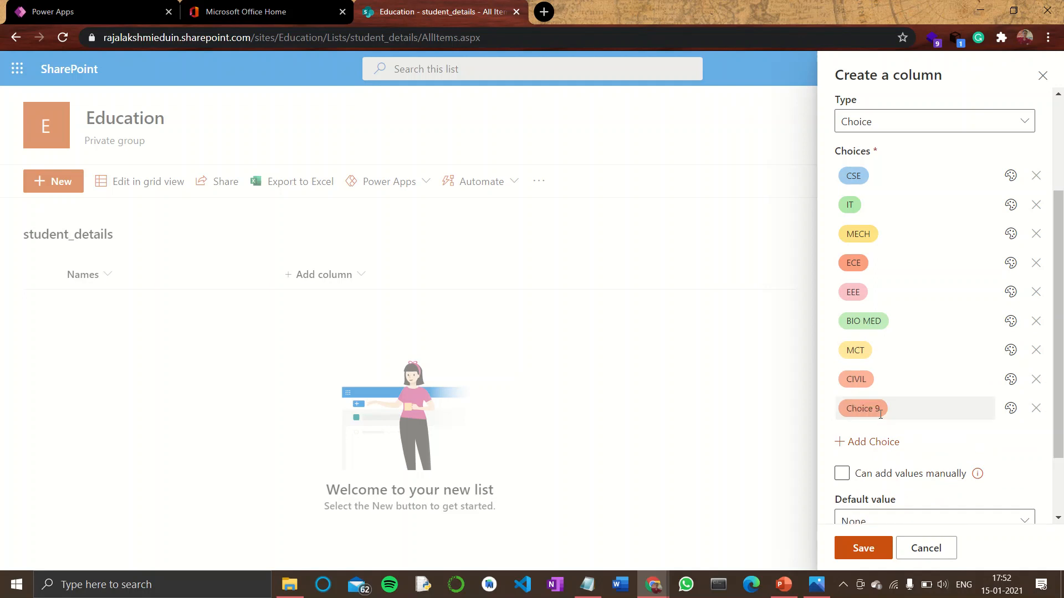
pyautogui.click(901, 413)
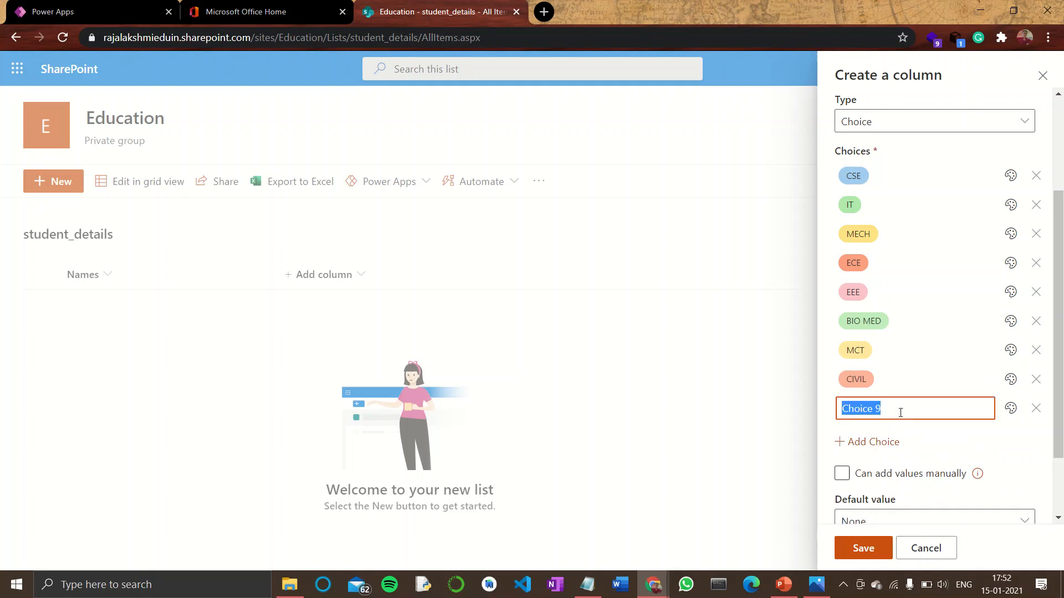
pyautogui.write('AC')
pyautogui.press('BackSpace')
pyautogui.write('UOT')
pyautogui.write('O')
pyautogui.click(944, 443)
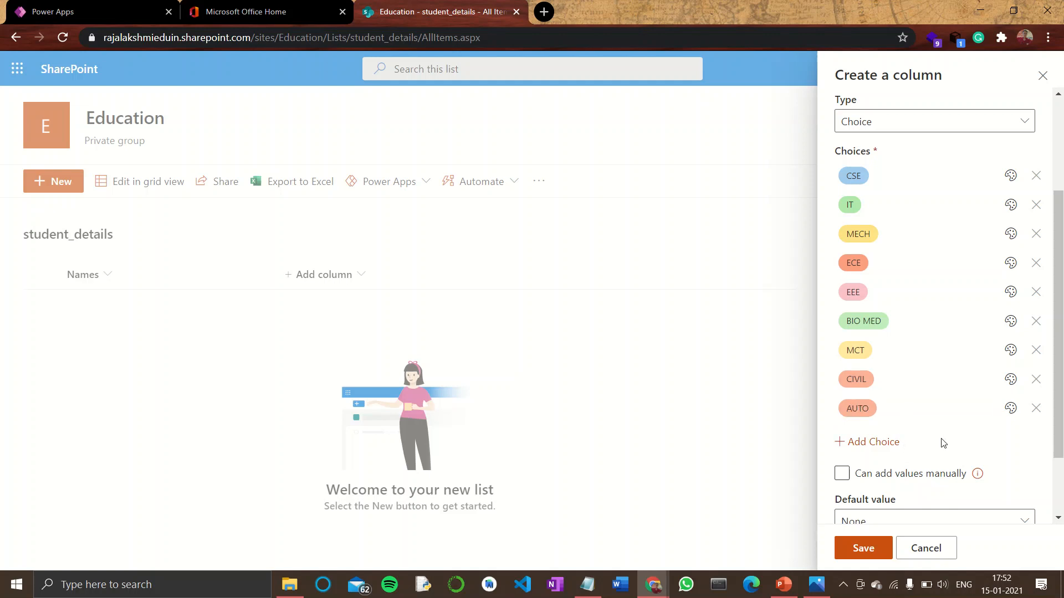
# Save the Department choice column after reviewing its more options and column validation settings
pyautogui.scroll(-2, 944, 443)
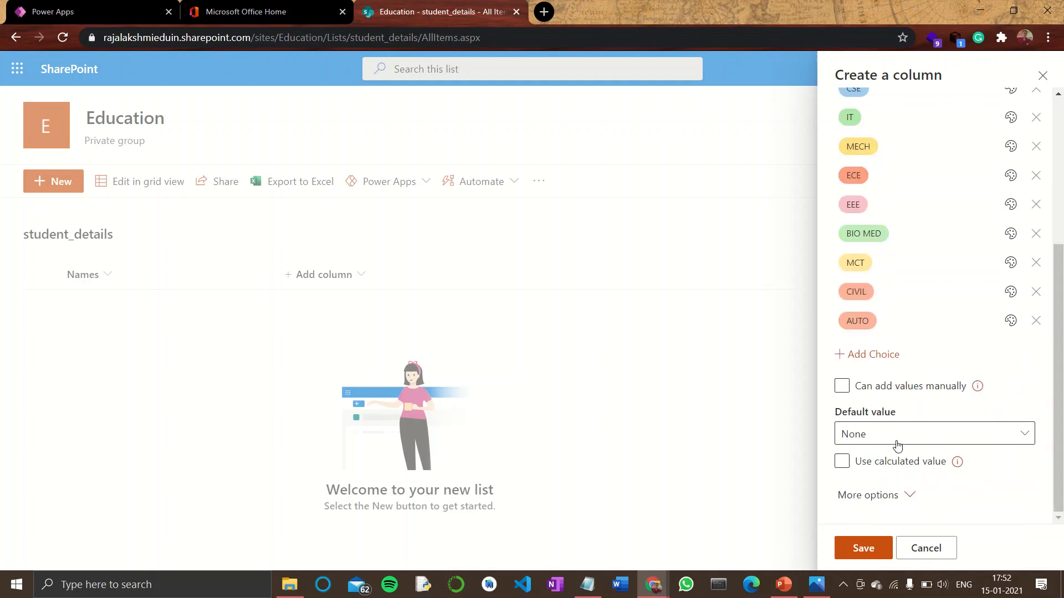
pyautogui.click(899, 461)
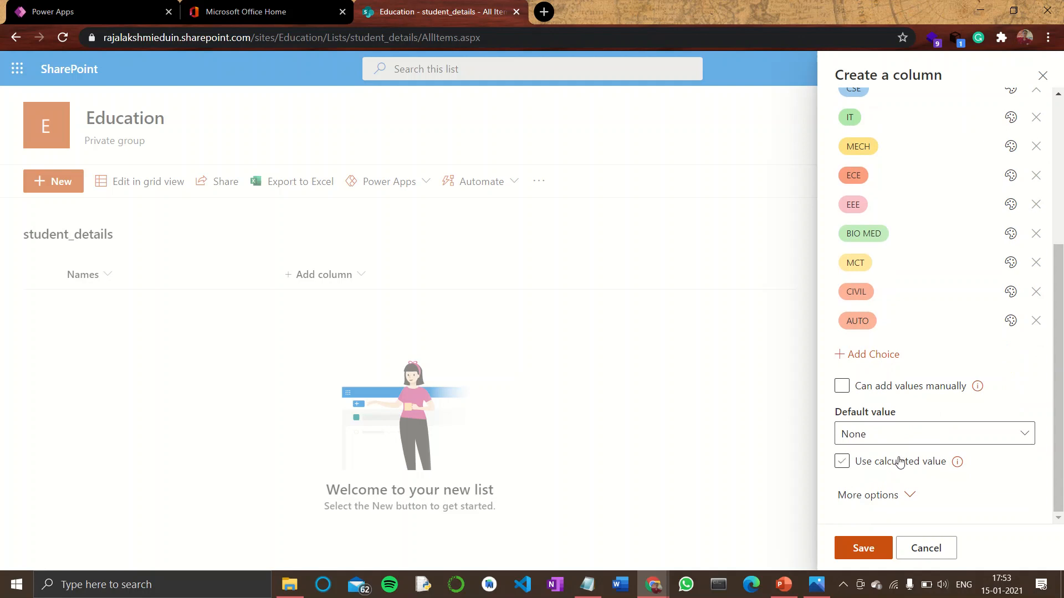
pyautogui.click(905, 496)
pyautogui.scroll(-3, 897, 436)
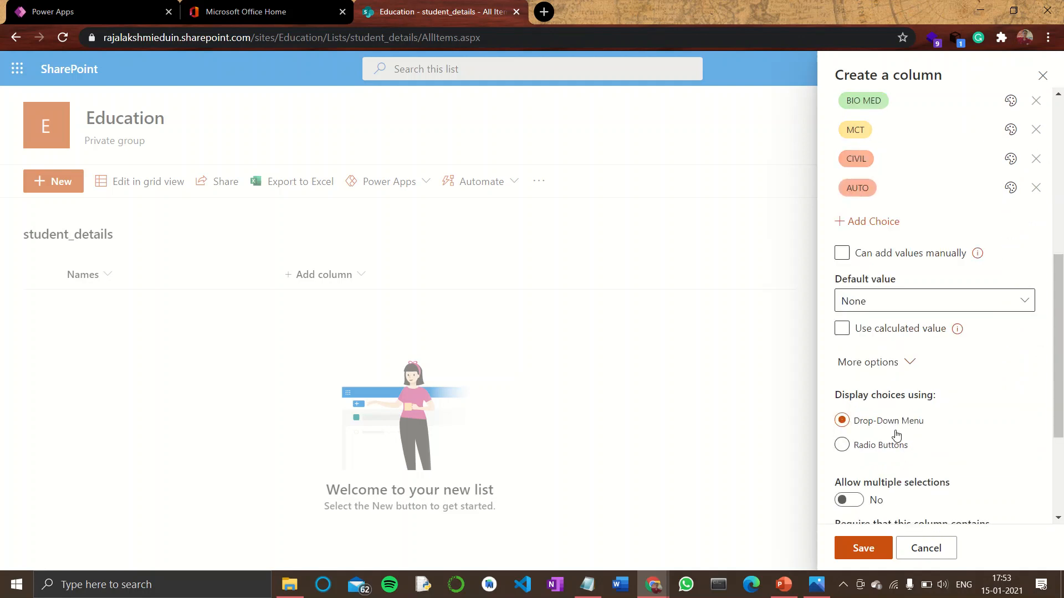
pyautogui.scroll(-1, 896, 435)
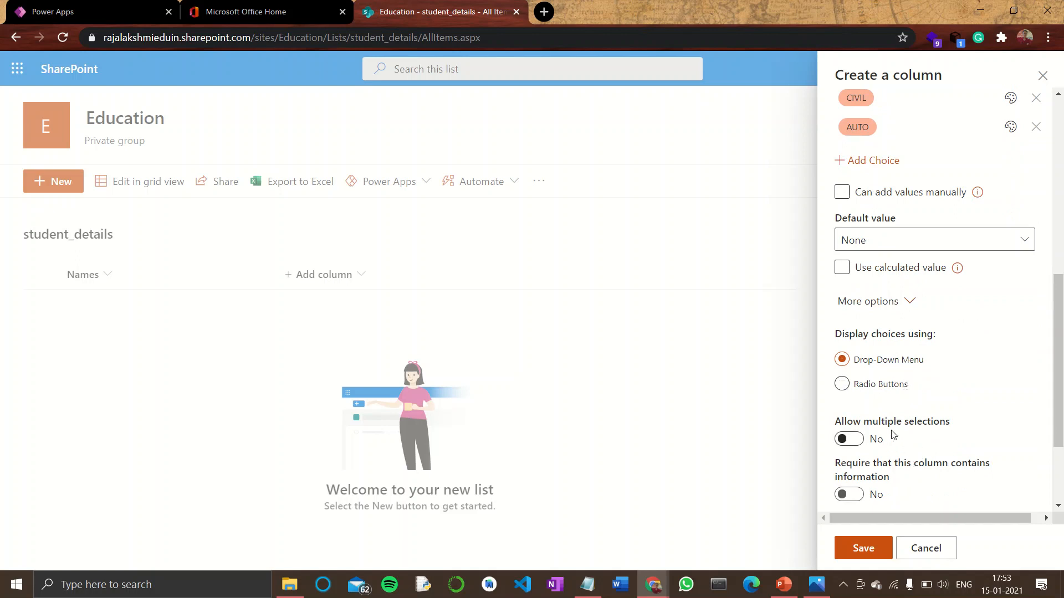
pyautogui.scroll(-2, 922, 460)
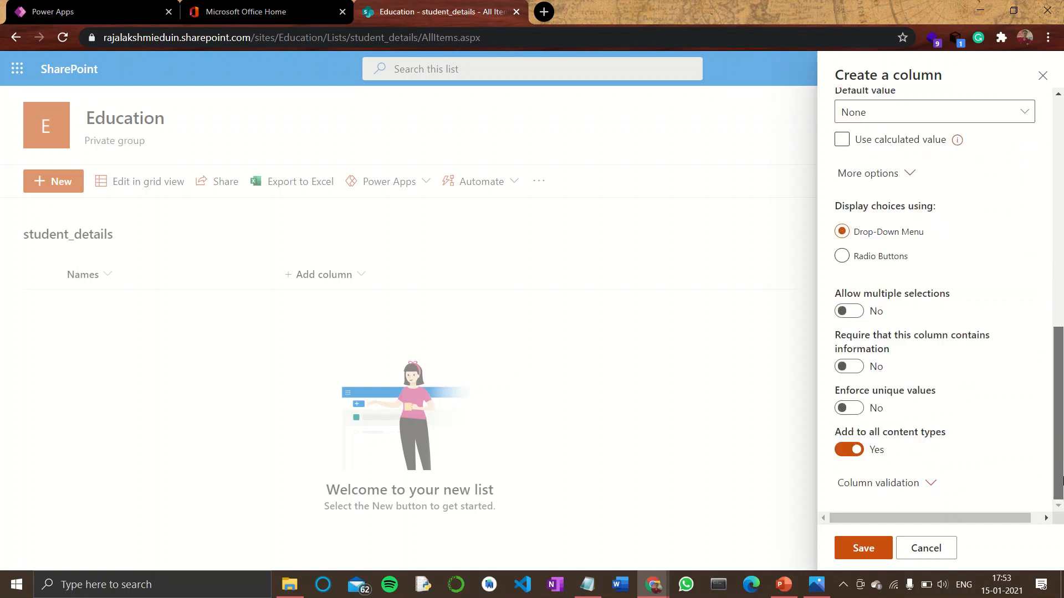
pyautogui.click(915, 481)
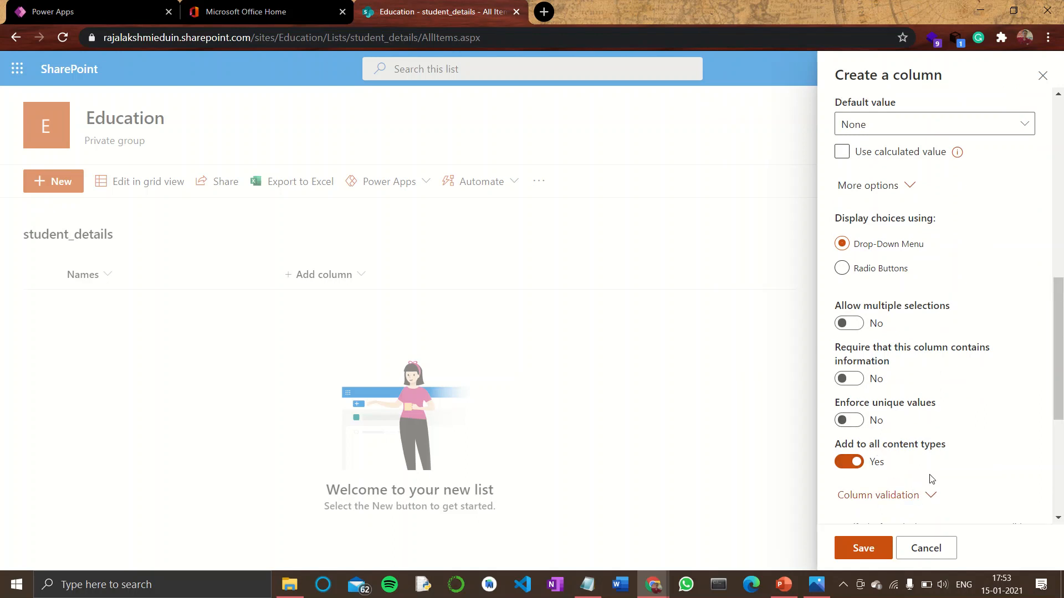
pyautogui.scroll(-5, 1061, 340)
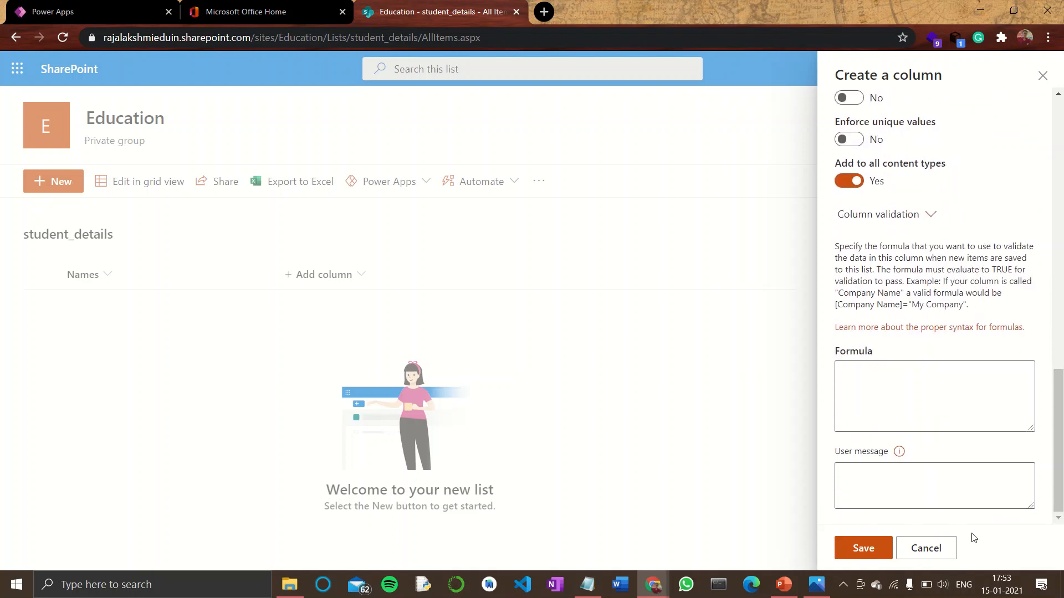
pyautogui.click(864, 549)
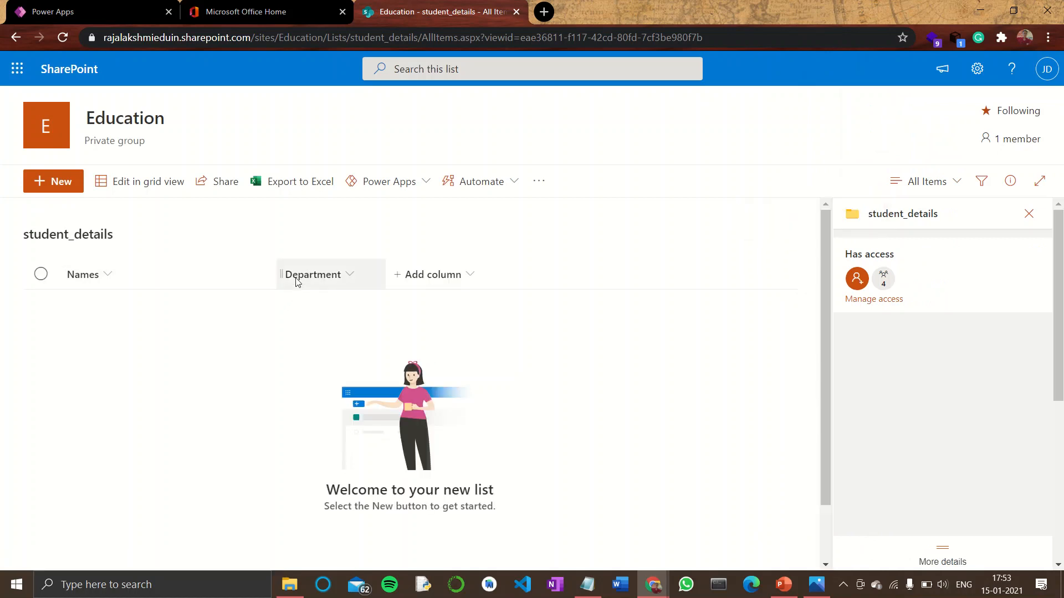
# Add a new choice column named Section
pyautogui.click(429, 275)
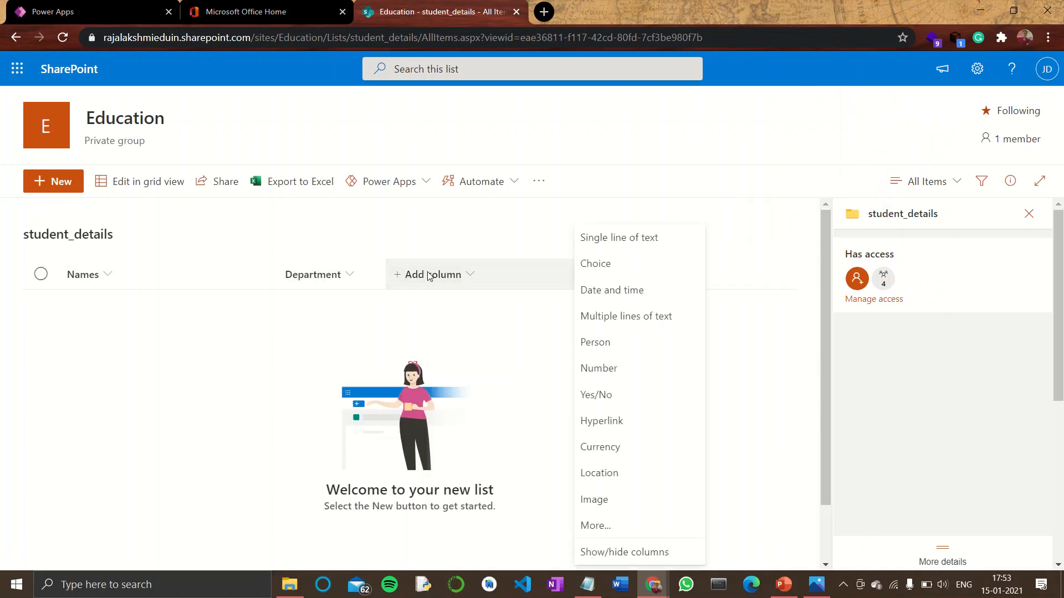
pyautogui.click(592, 266)
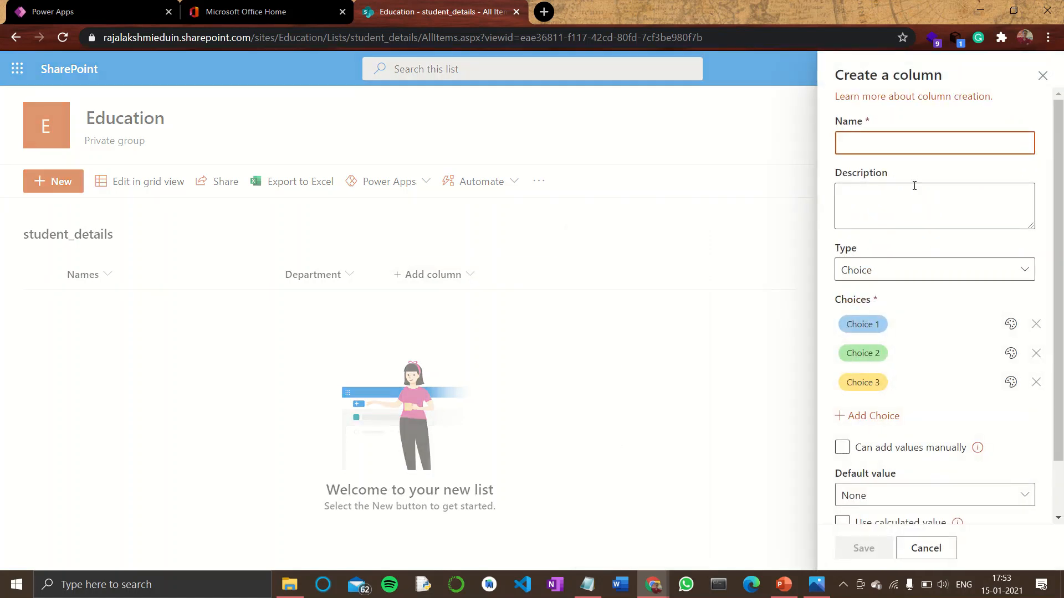
pyautogui.write('SEC')
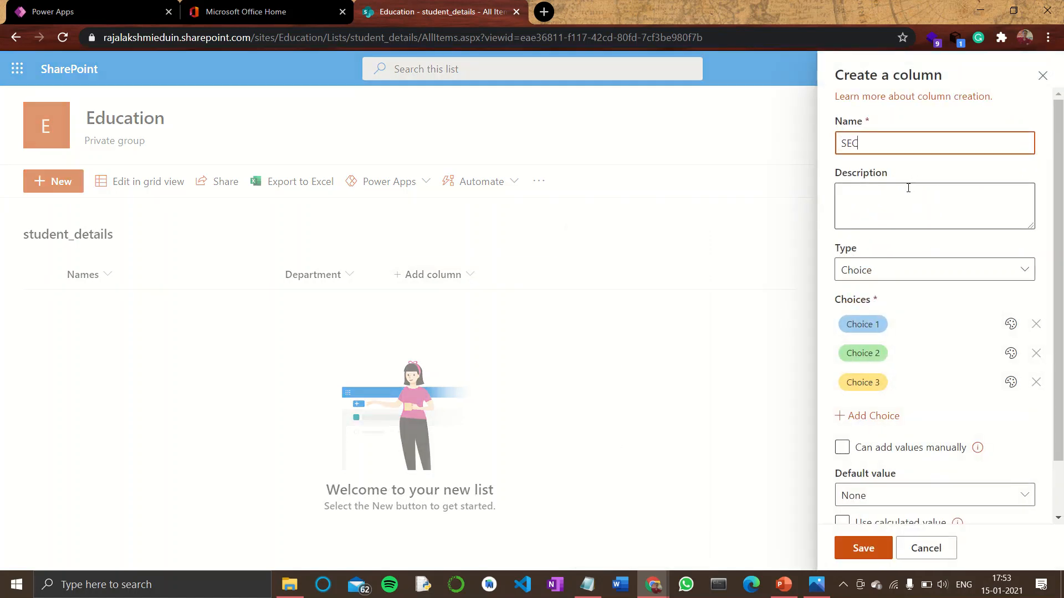
pyautogui.write('ction')
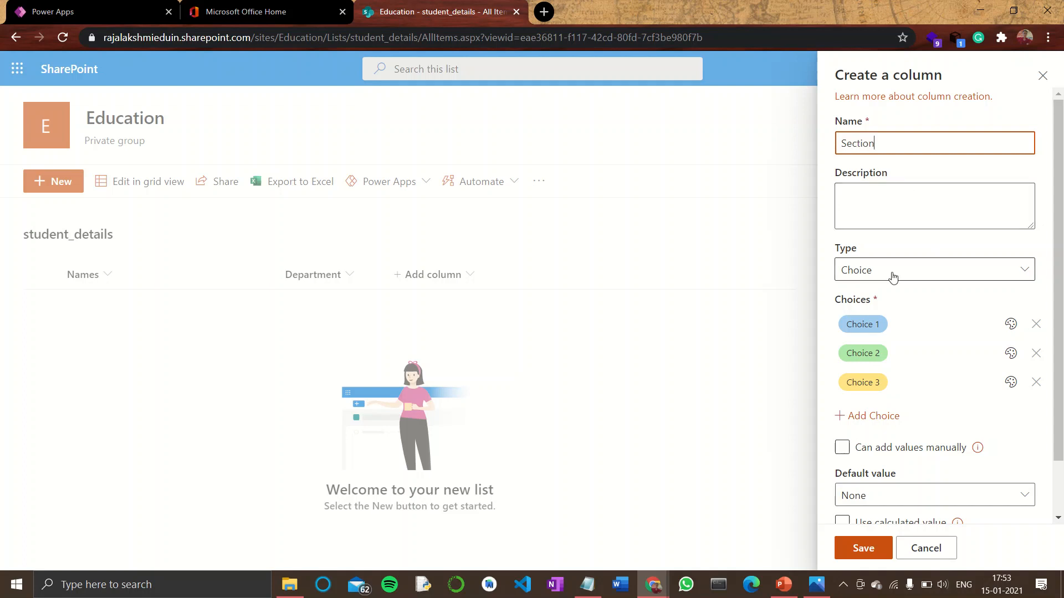
# Set the Section column's choices to A, B and C and save the column
pyautogui.click(865, 323)
pyautogui.write('A')
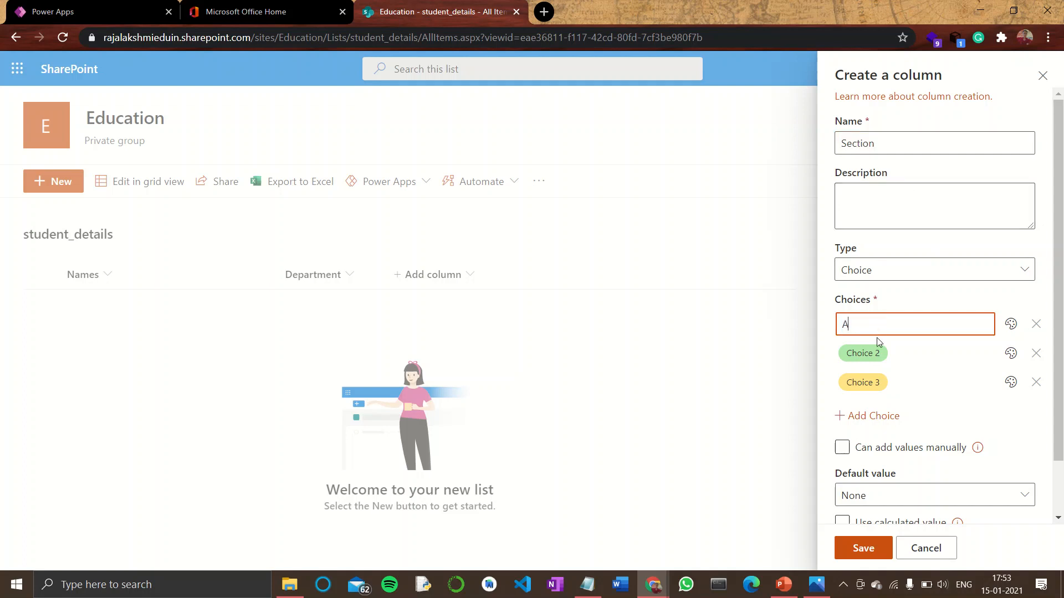
pyautogui.click(879, 353)
pyautogui.write('A')
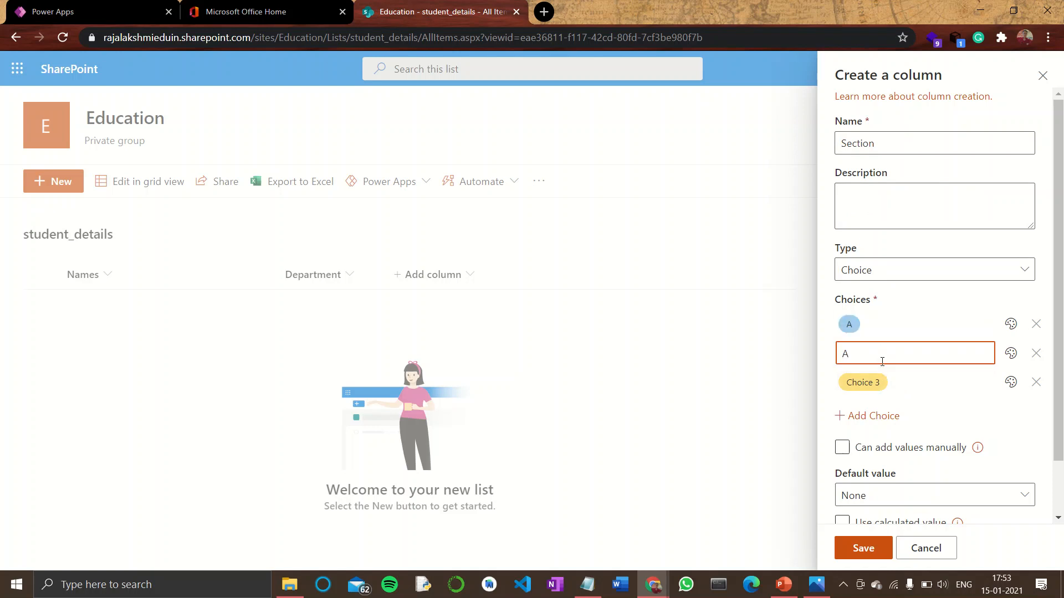
pyautogui.write('B')
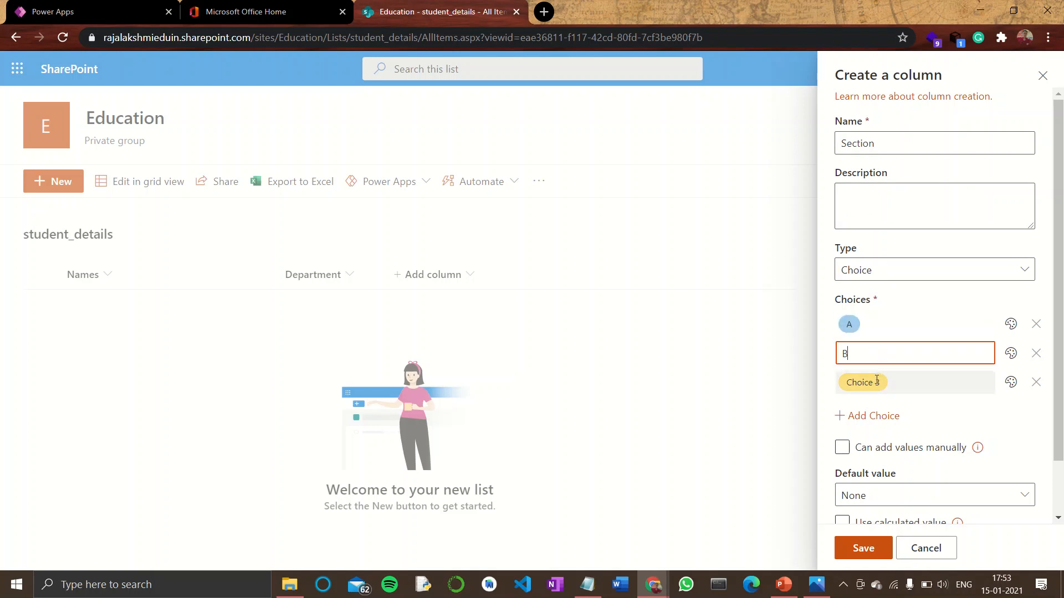
pyautogui.click(877, 383)
pyautogui.write('C')
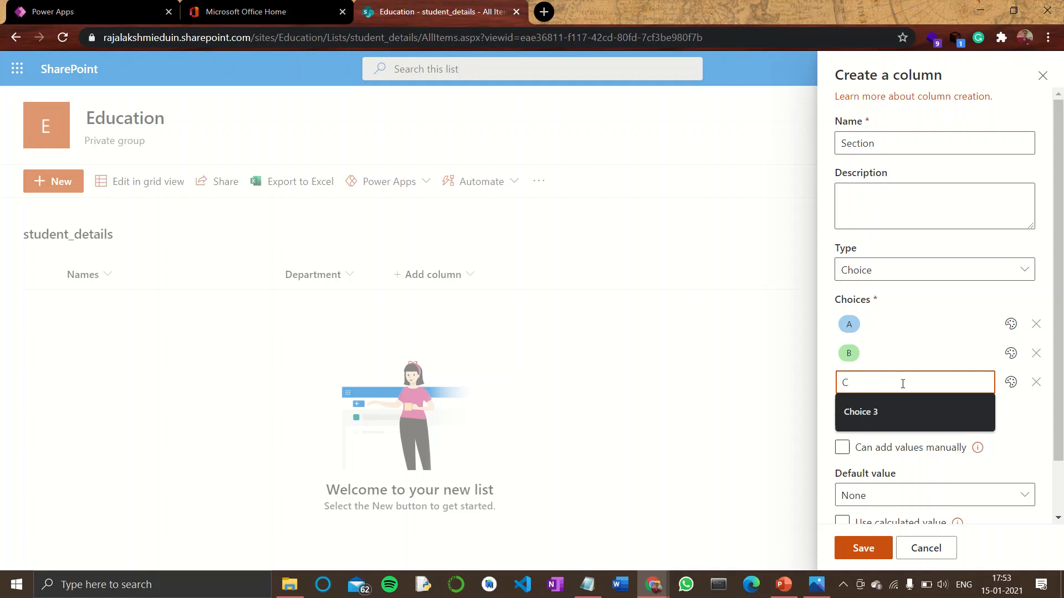
pyautogui.click(896, 342)
pyautogui.scroll(-2, 947, 328)
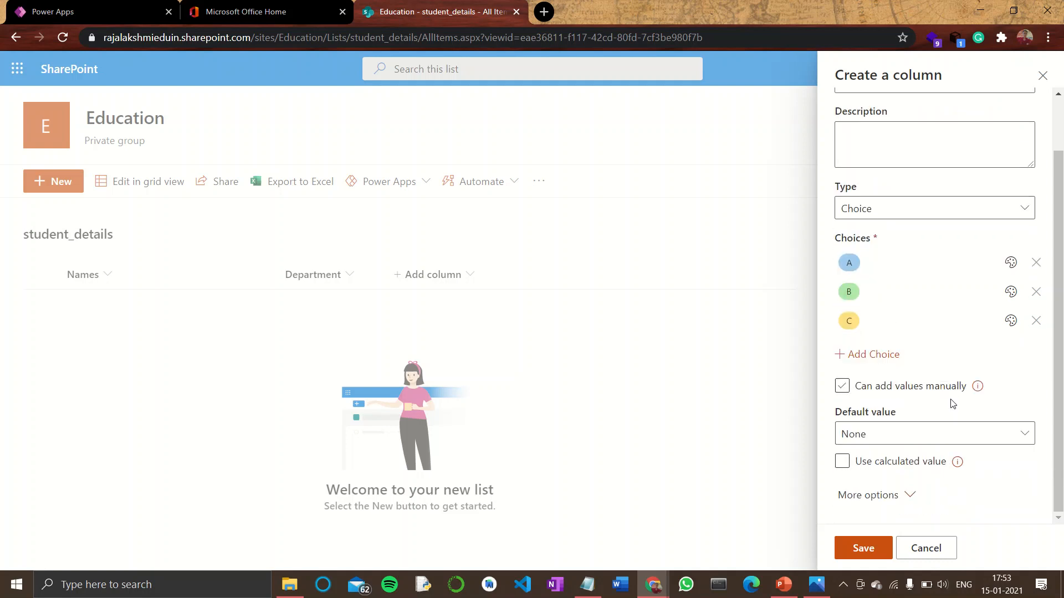
pyautogui.click(866, 548)
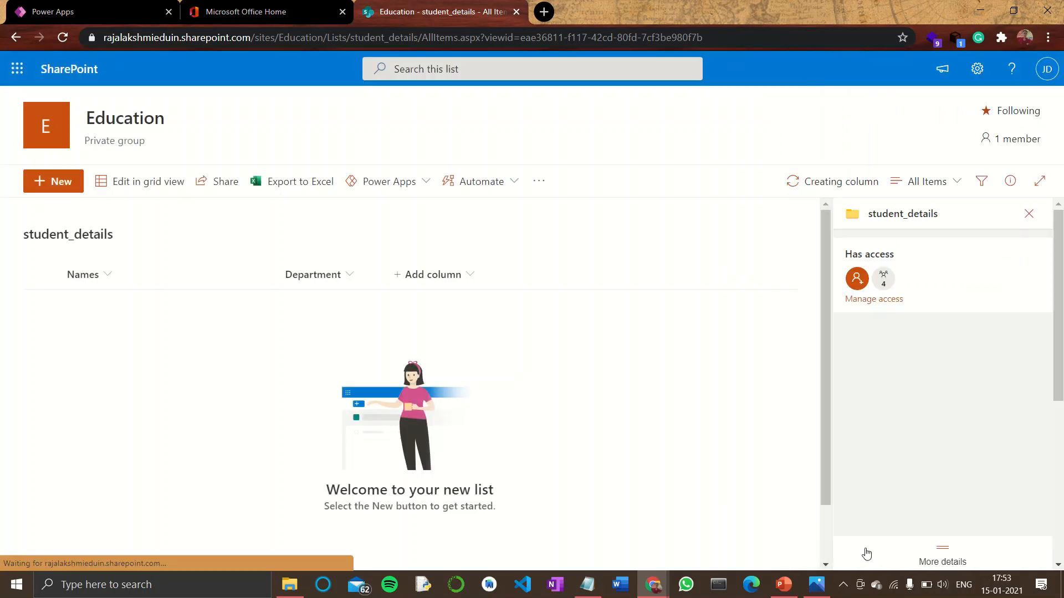
# Add a Yes/No column named AGE 18+ with default value Yes
pyautogui.click(566, 282)
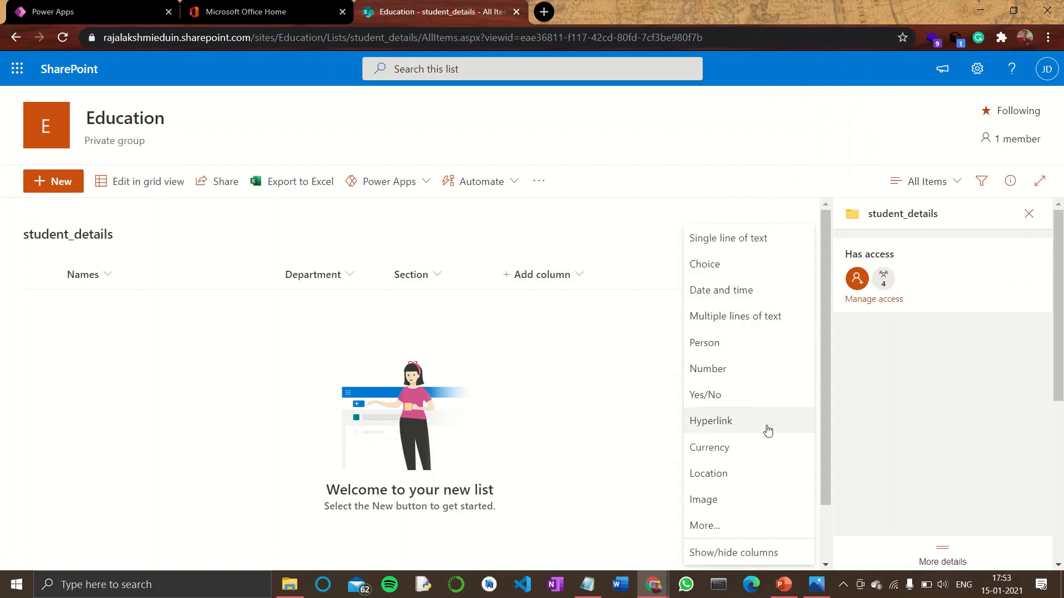
pyautogui.scroll(-1, 825, 405)
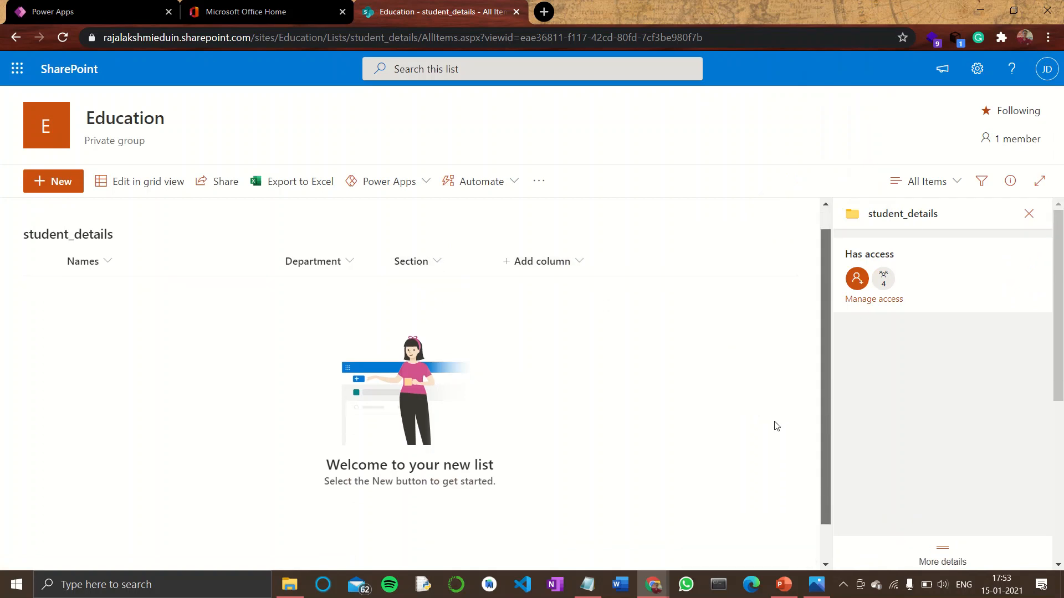
pyautogui.click(543, 256)
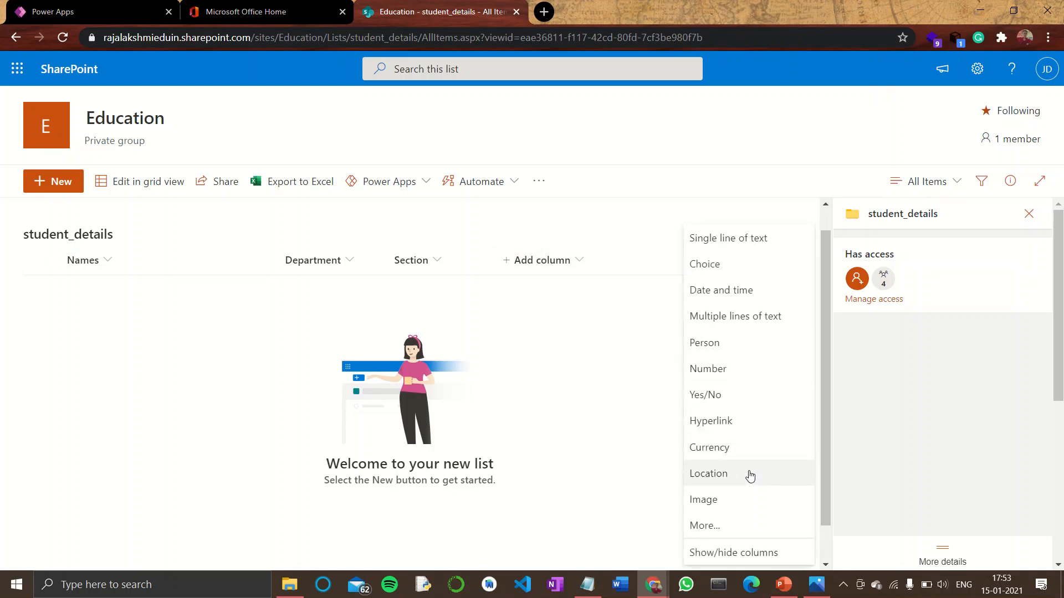
pyautogui.click(735, 398)
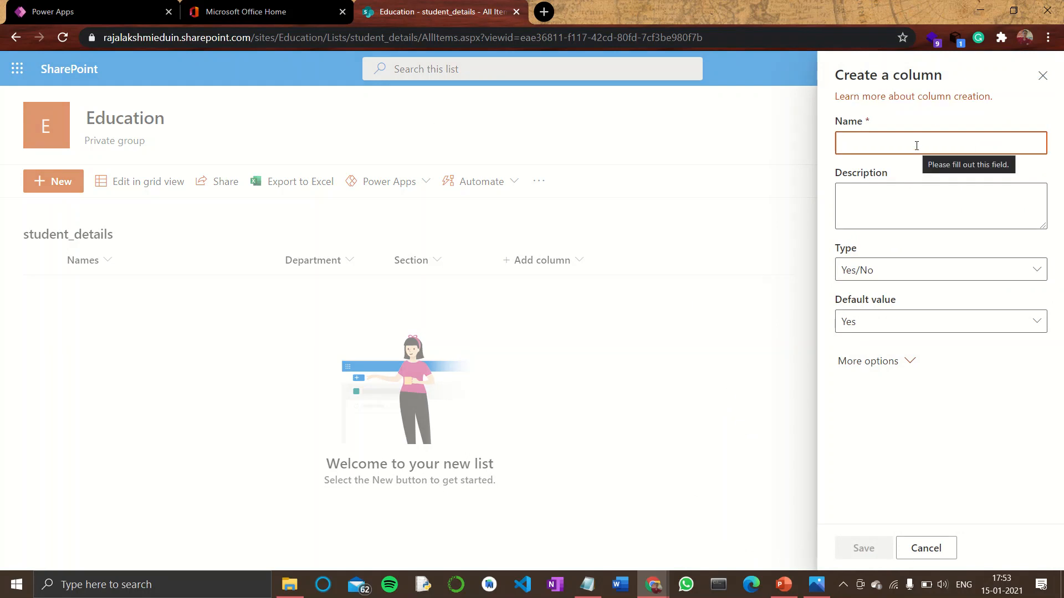
pyautogui.write('AGE 18+')
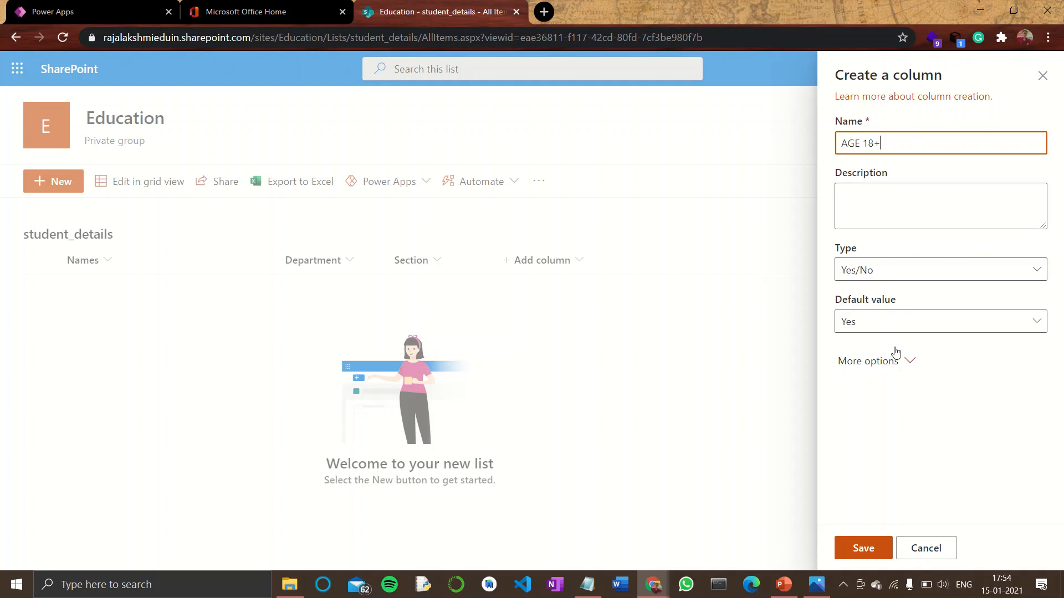
pyautogui.click(894, 331)
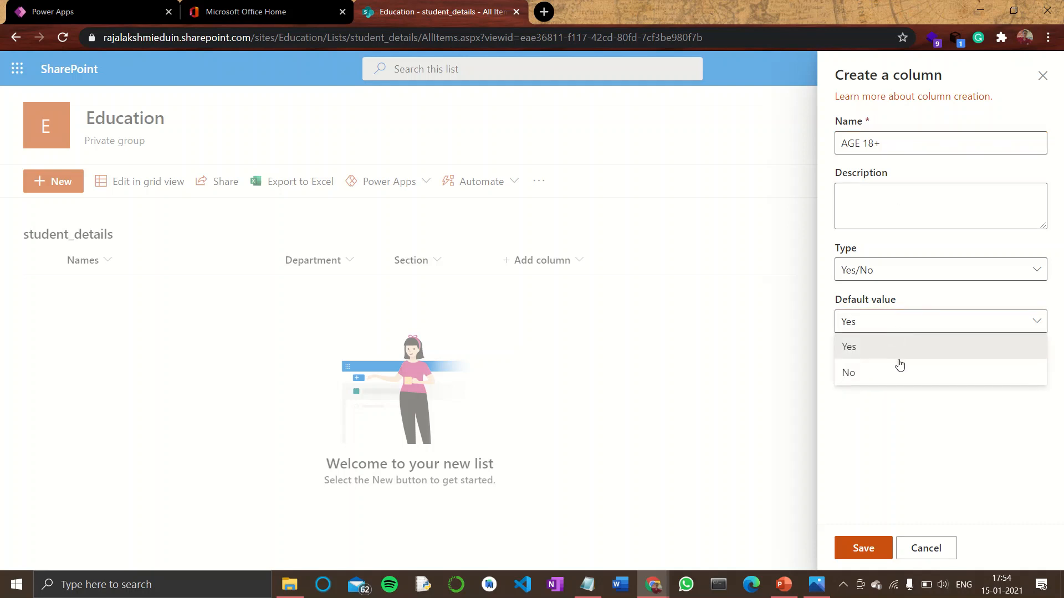
pyautogui.click(909, 414)
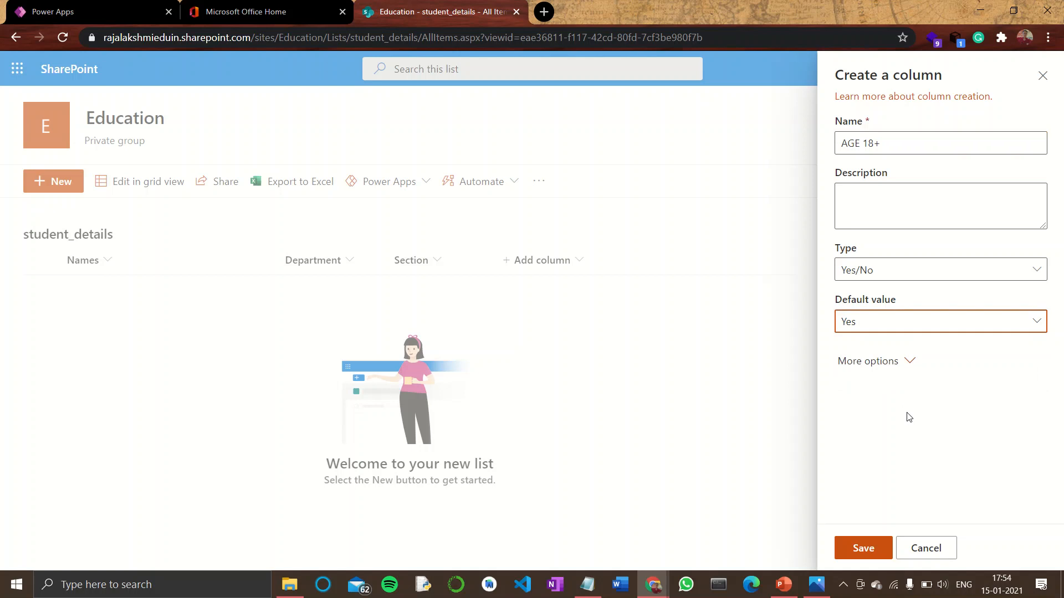
pyautogui.click(863, 548)
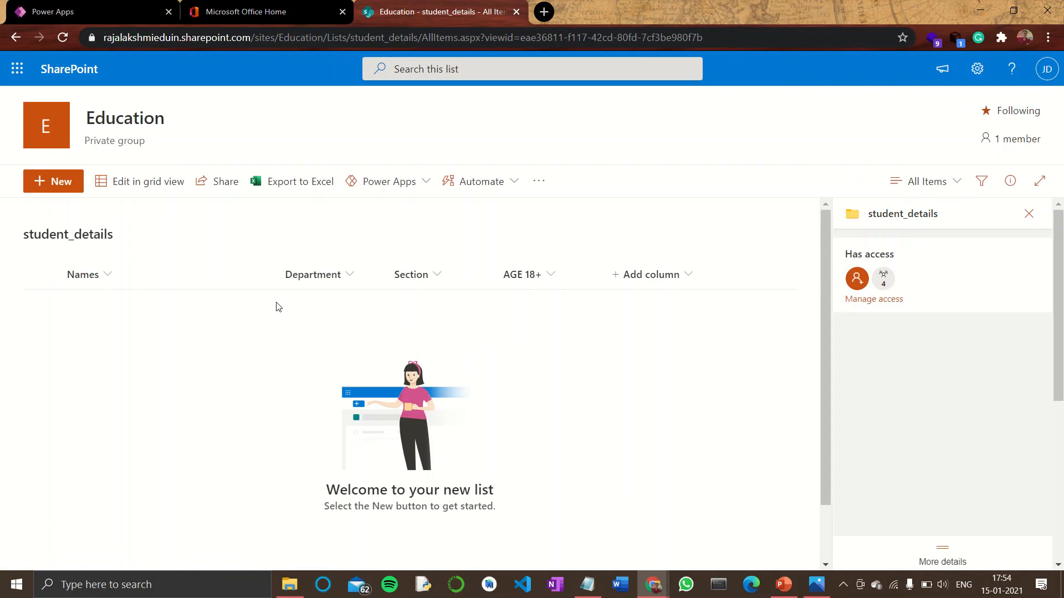
# Start a new list item and enter the student's name
pyautogui.click(42, 184)
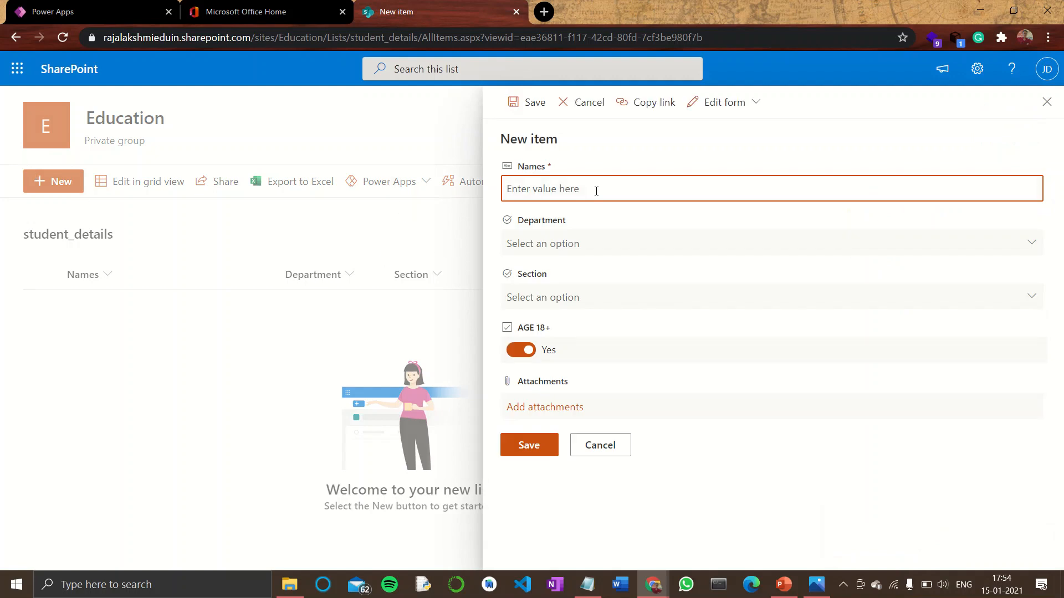
pyautogui.write('Jay')
# Set the new item's Department to CSE and Section to A
pyautogui.click(553, 246)
pyautogui.click(550, 298)
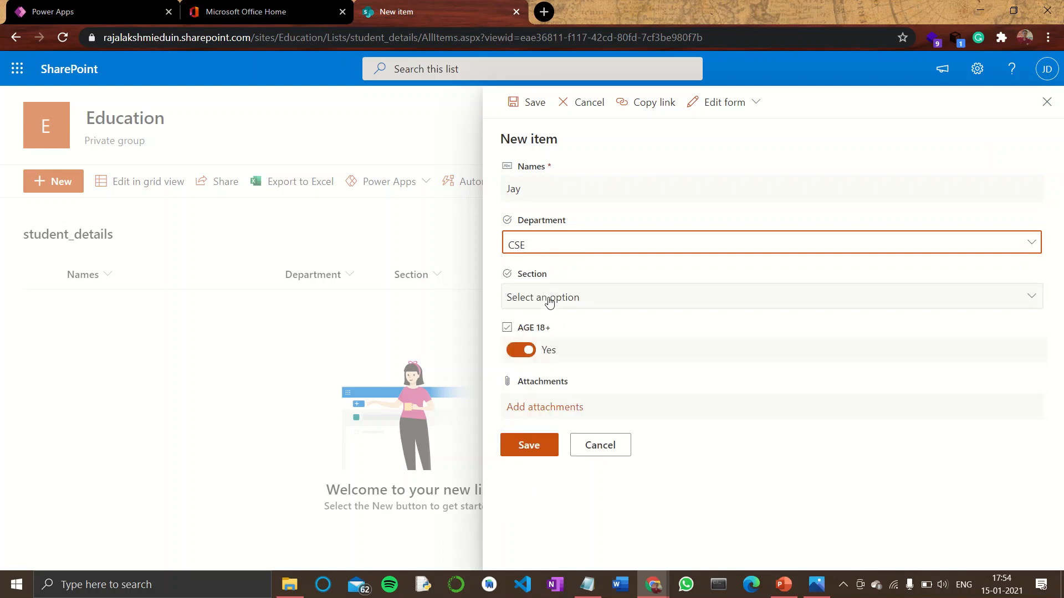
pyautogui.click(550, 300)
pyautogui.click(547, 349)
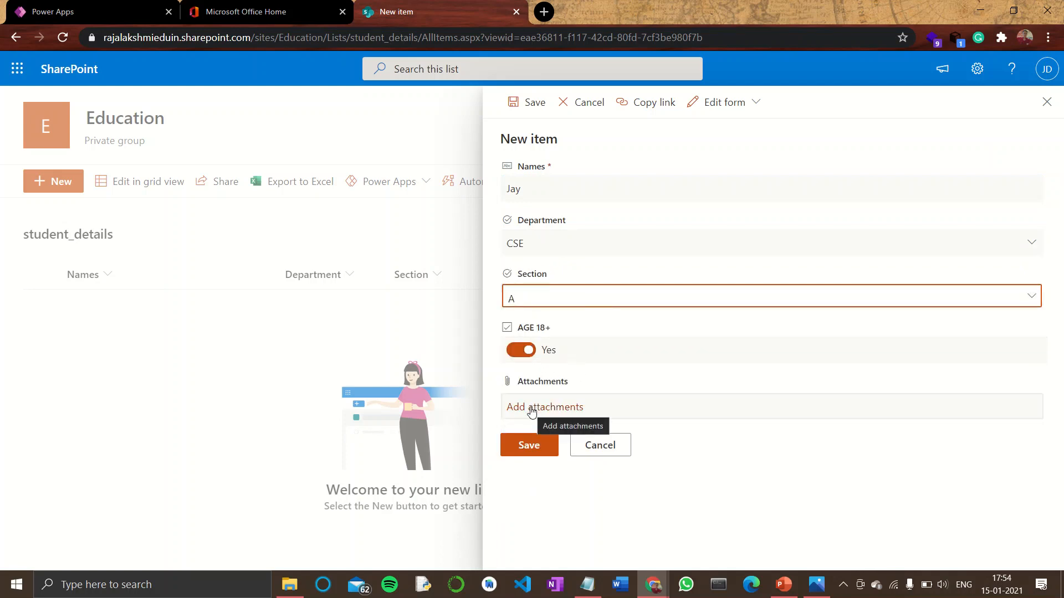
# Save the new item, then start another item and enter the name raj
pyautogui.click(531, 443)
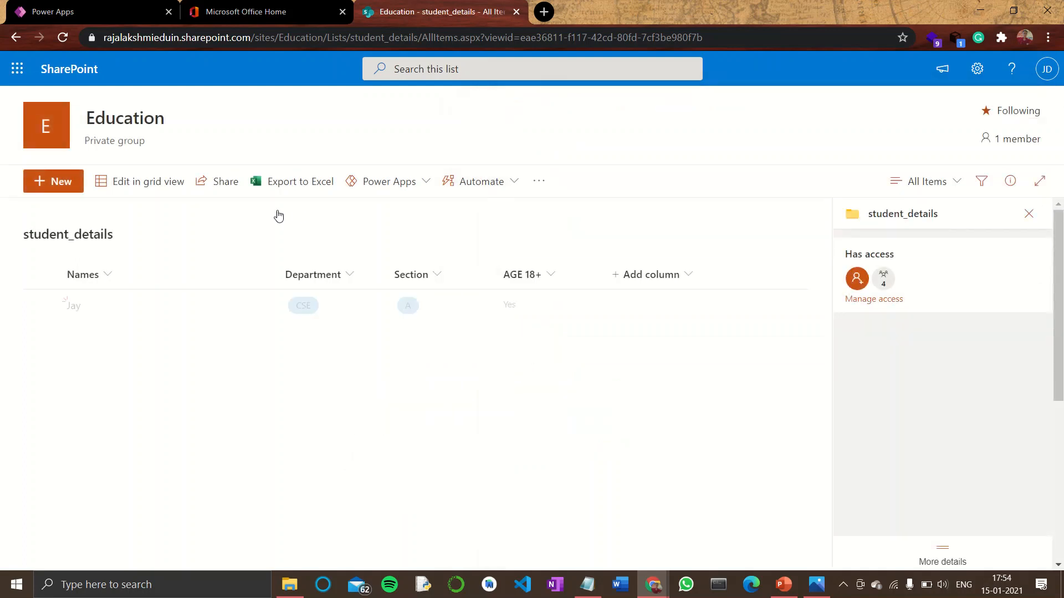
pyautogui.click(53, 182)
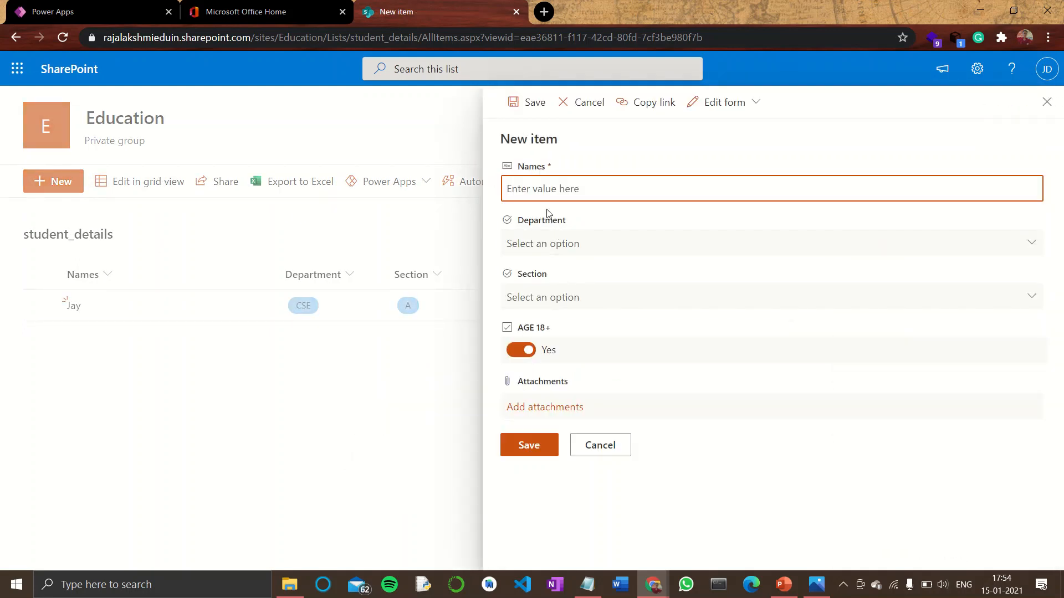
pyautogui.write('raj')
pyautogui.click(525, 244)
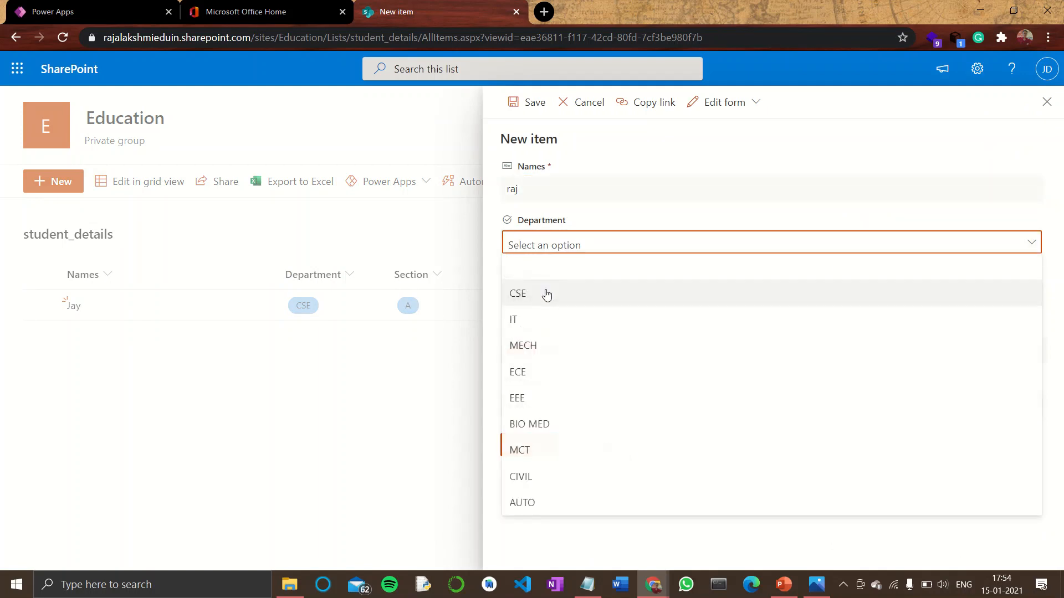
# Set the new item's Department to IT and Section to B
pyautogui.click(538, 315)
pyautogui.click(541, 300)
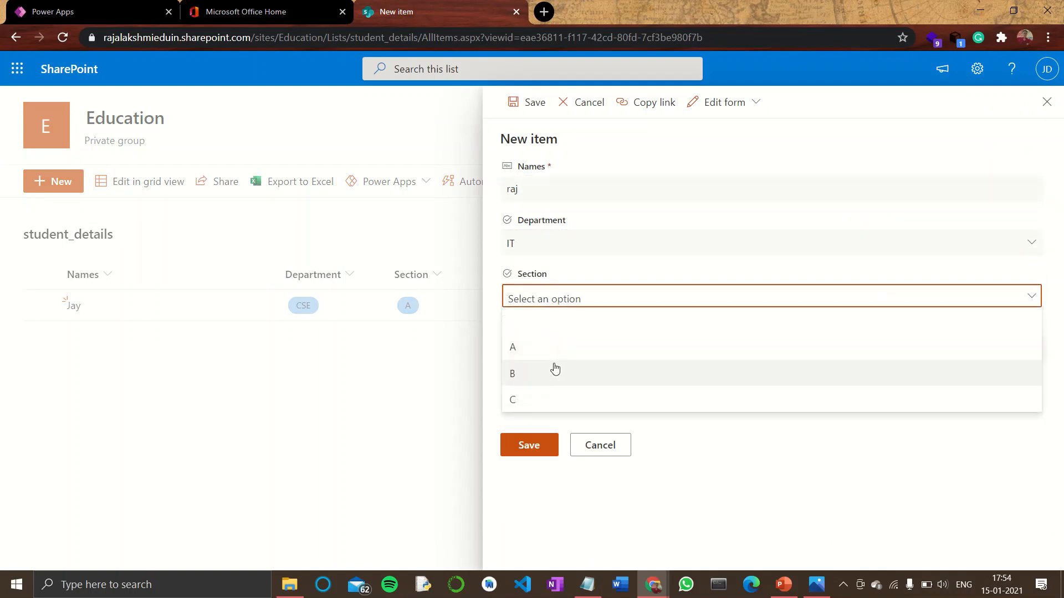
pyautogui.click(554, 370)
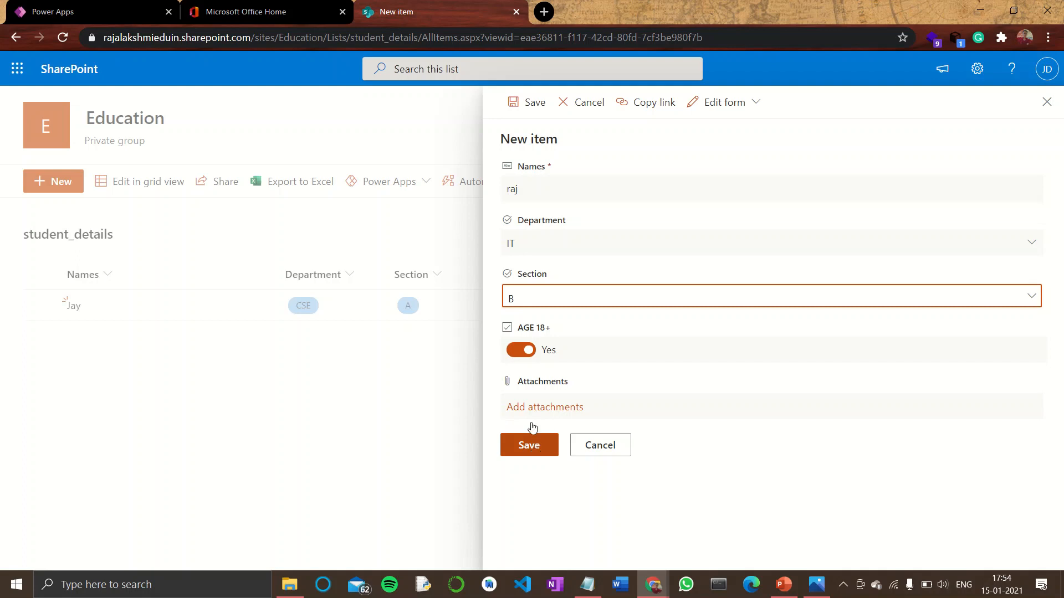
pyautogui.click(526, 348)
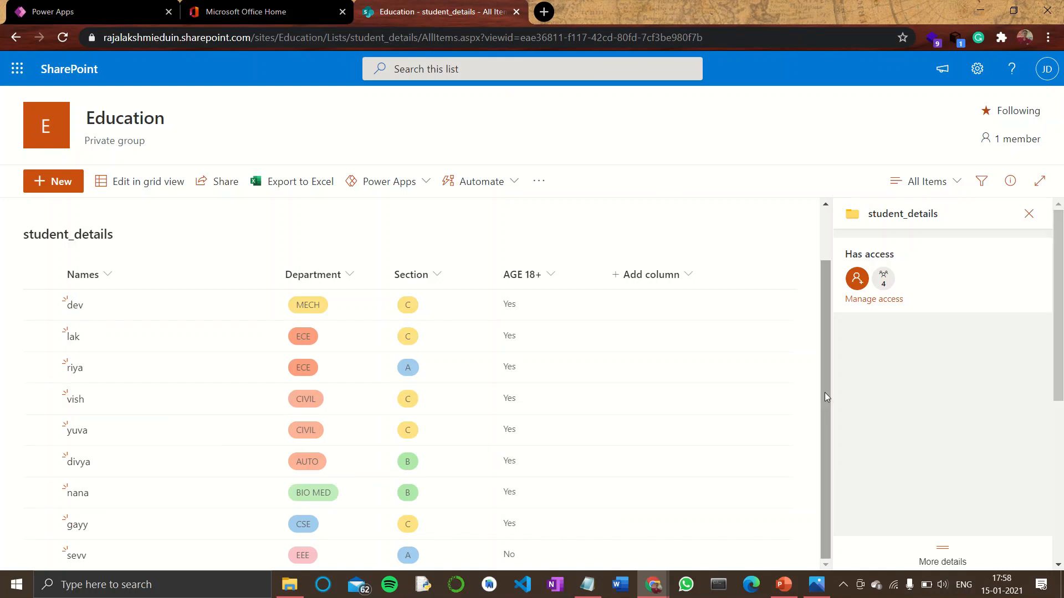
# Create a Power Apps app from SharePoint data, connecting to the Education site's student_details list
pyautogui.moveTo(825, 393); pyautogui.dragTo(841, 461)
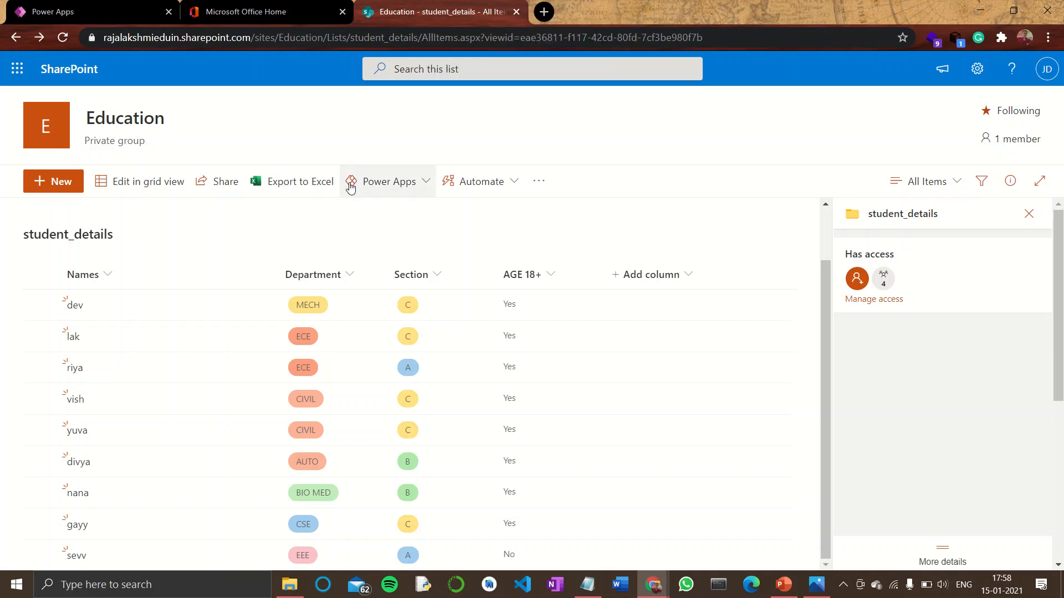
pyautogui.click(110, 10)
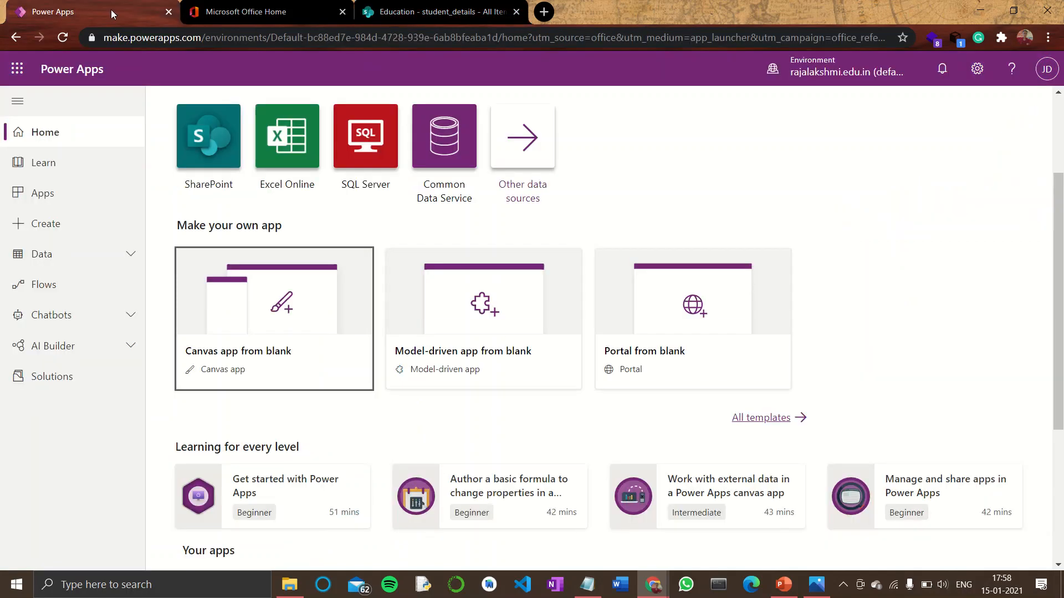
pyautogui.scroll(3, 642, 204)
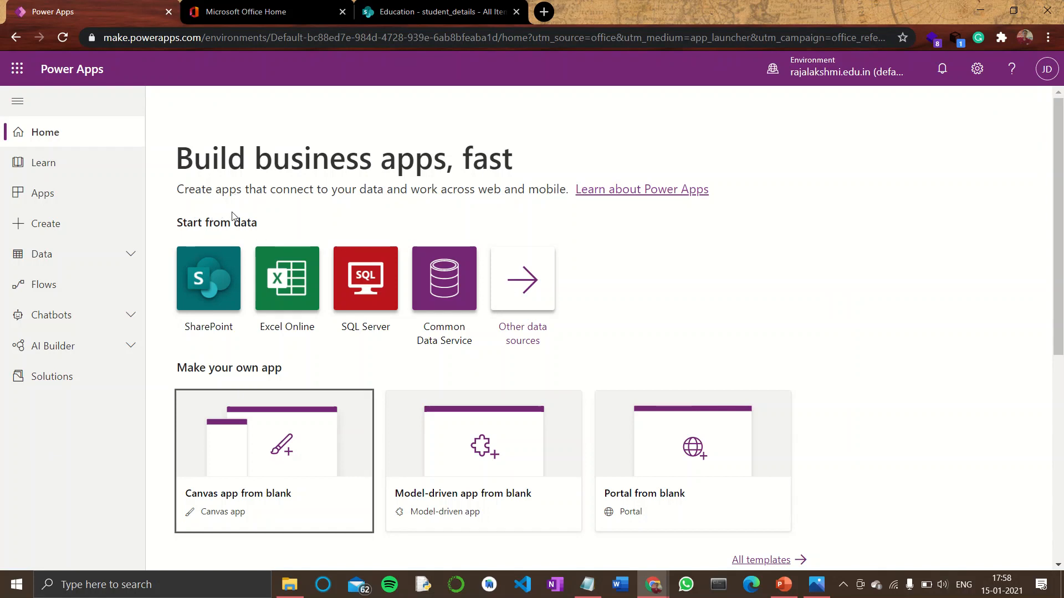
pyautogui.click(201, 282)
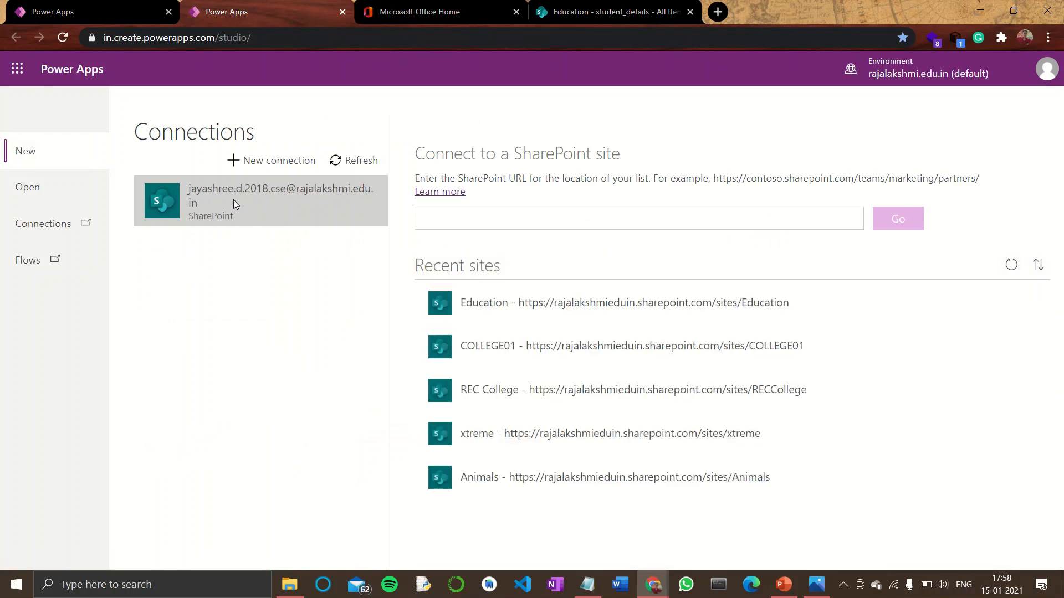
pyautogui.click(249, 197)
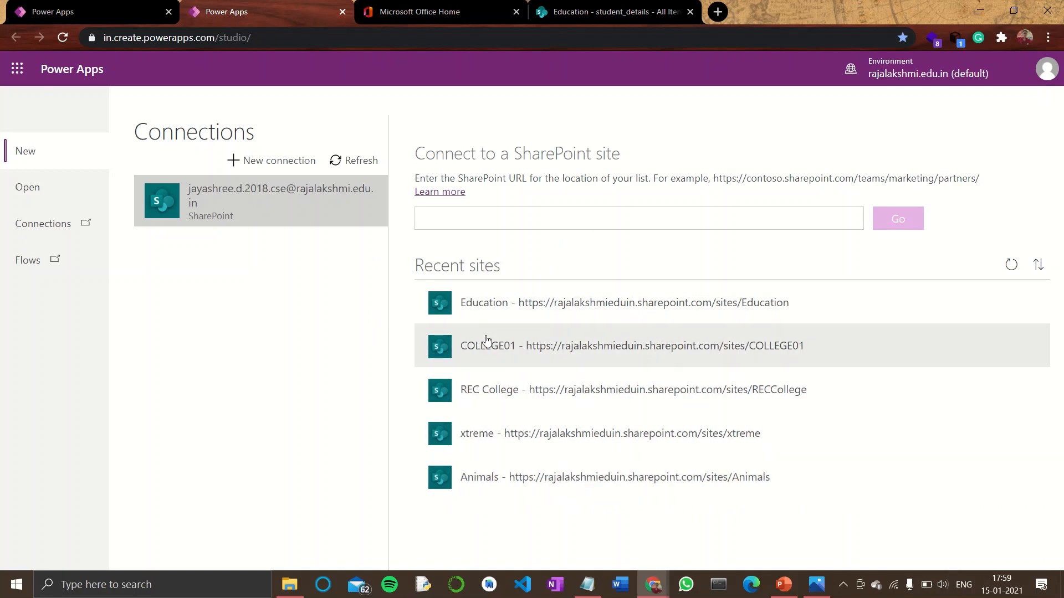
pyautogui.click(488, 312)
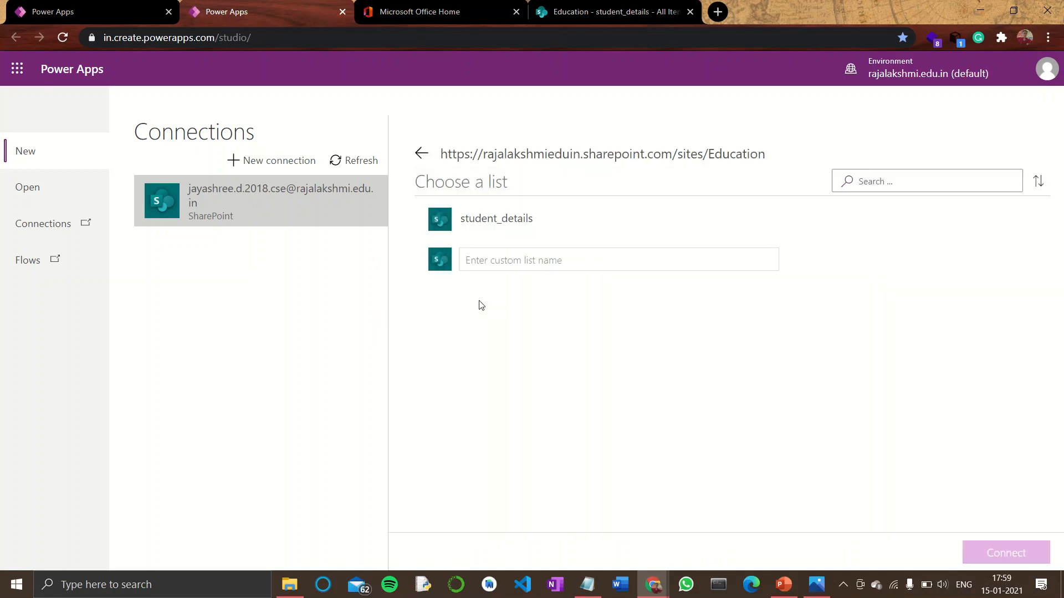
pyautogui.click(489, 229)
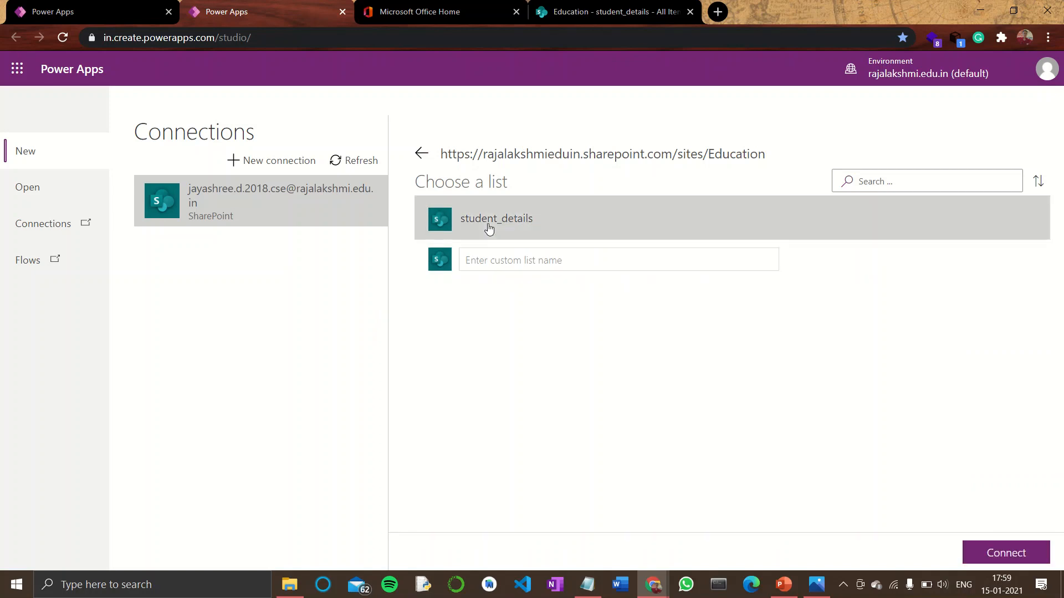
pyautogui.click(1007, 554)
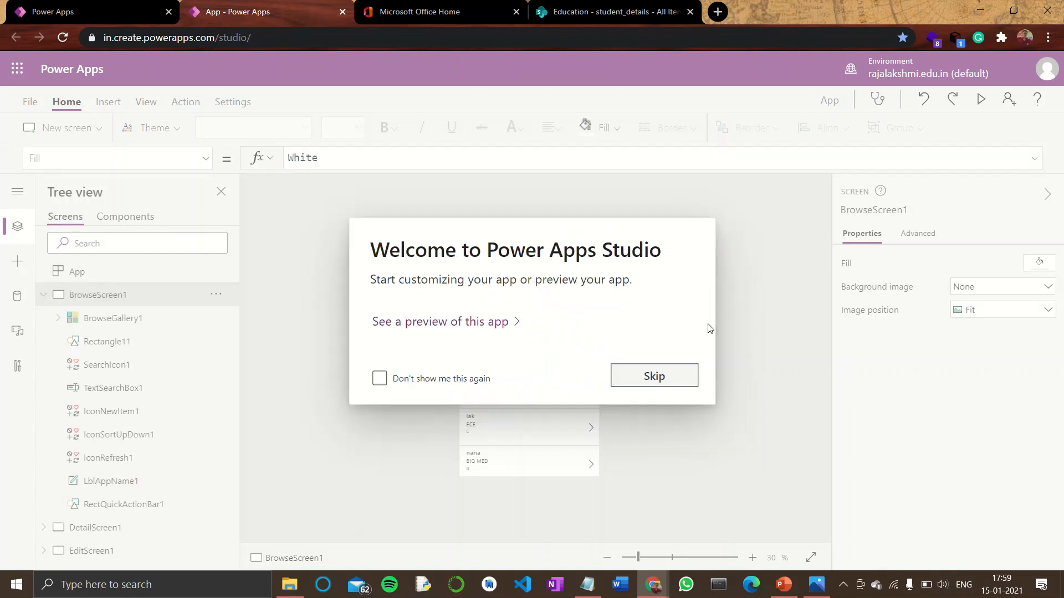
pyautogui.click(651, 377)
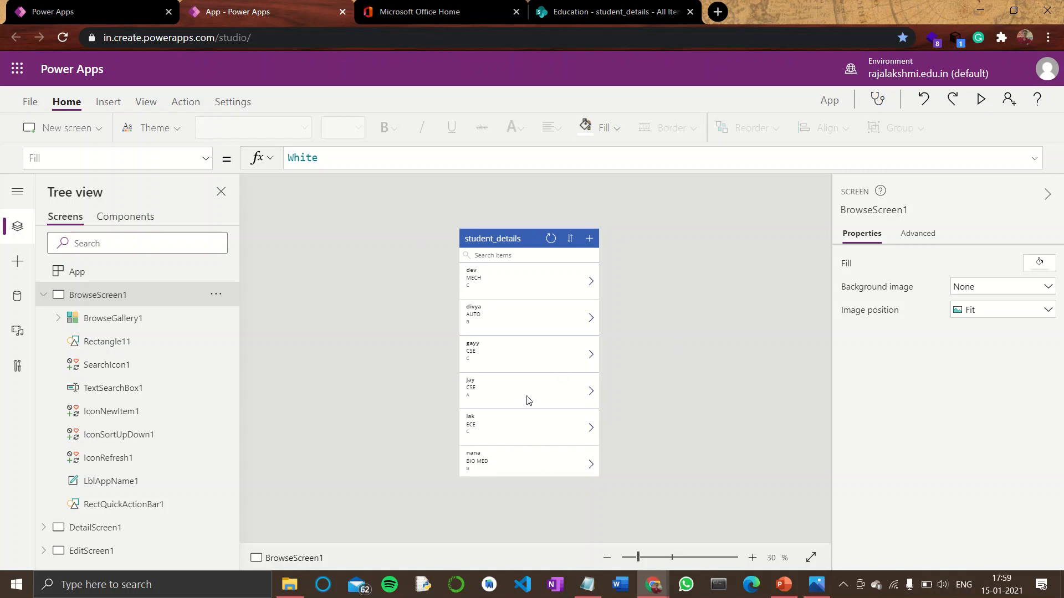
# Preview the app and browse several student records and their details in the gallery
pyautogui.click(982, 99)
pyautogui.click(658, 163)
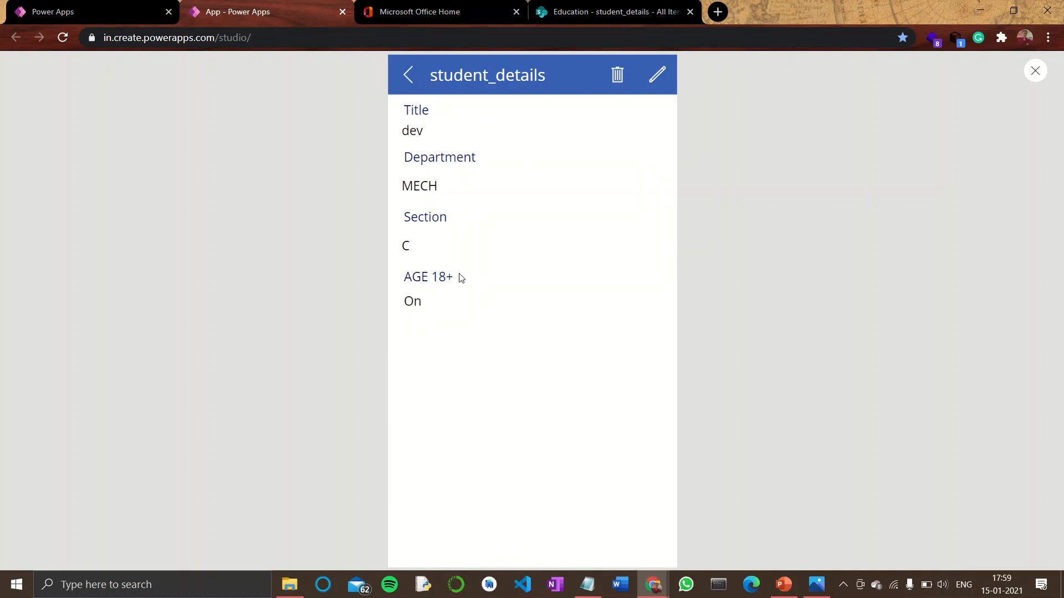
pyautogui.click(409, 76)
pyautogui.scroll(-3, 479, 247)
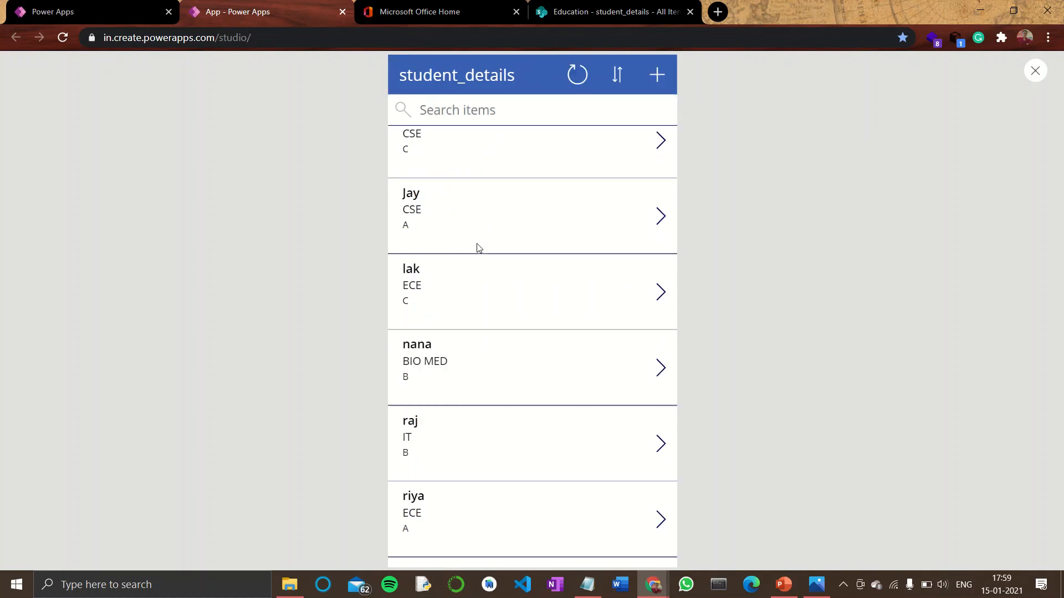
pyautogui.scroll(-3, 480, 248)
pyautogui.scroll(5, 481, 248)
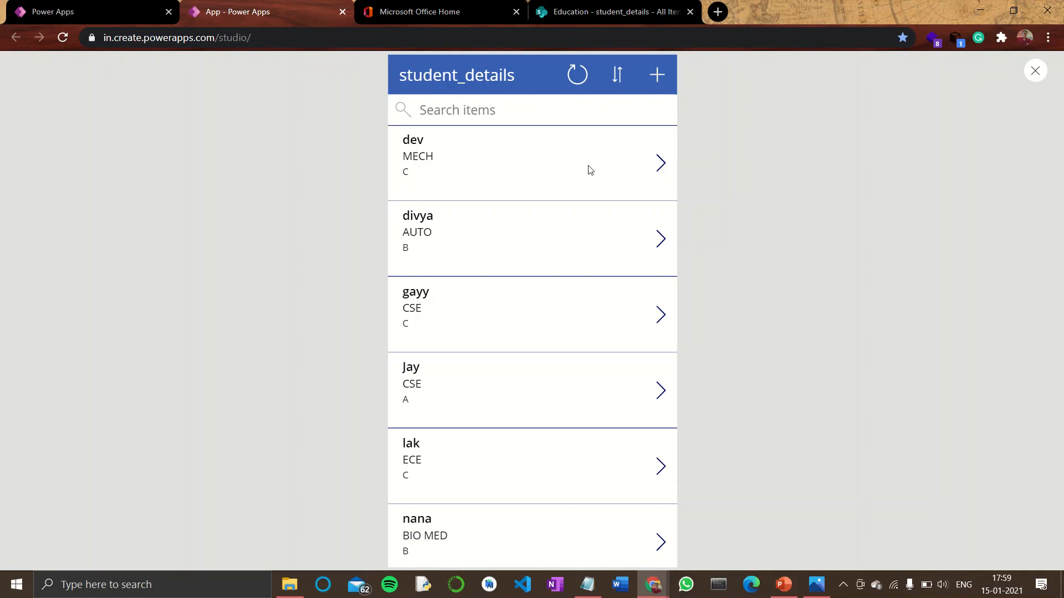
pyautogui.click(661, 166)
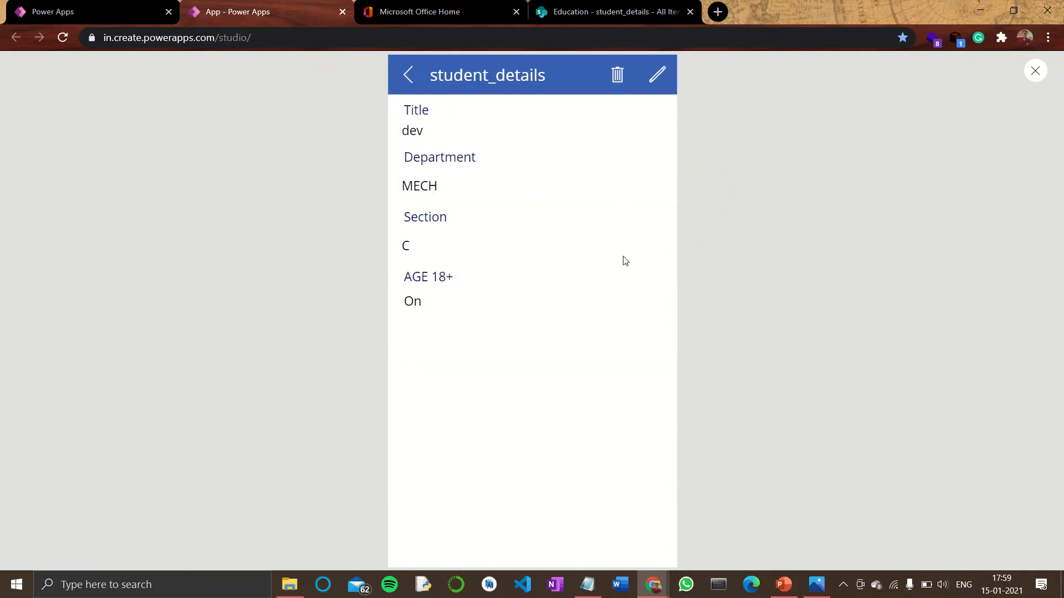
pyautogui.click(408, 76)
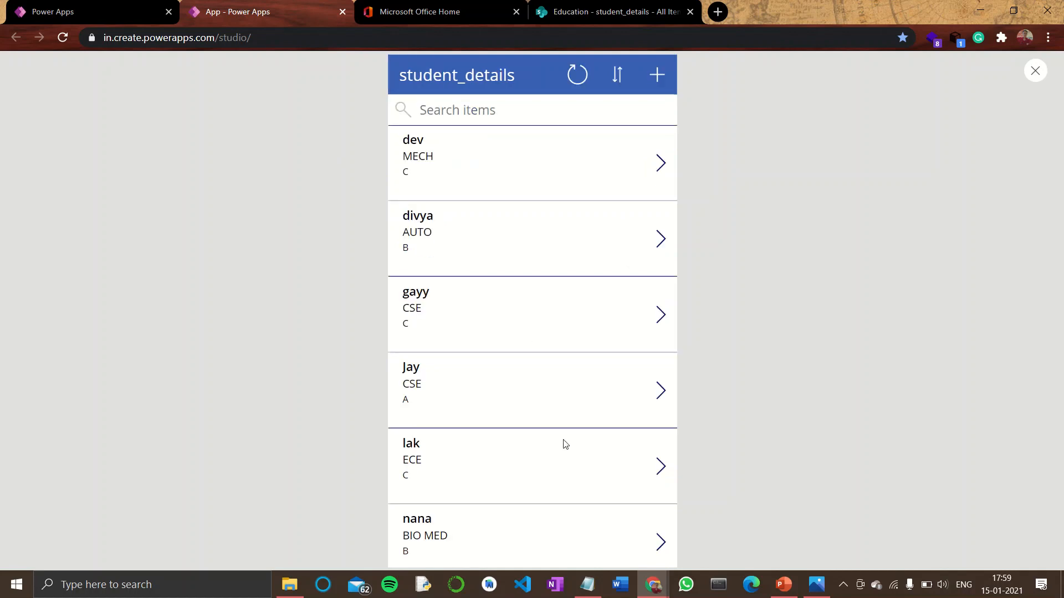
pyautogui.click(603, 458)
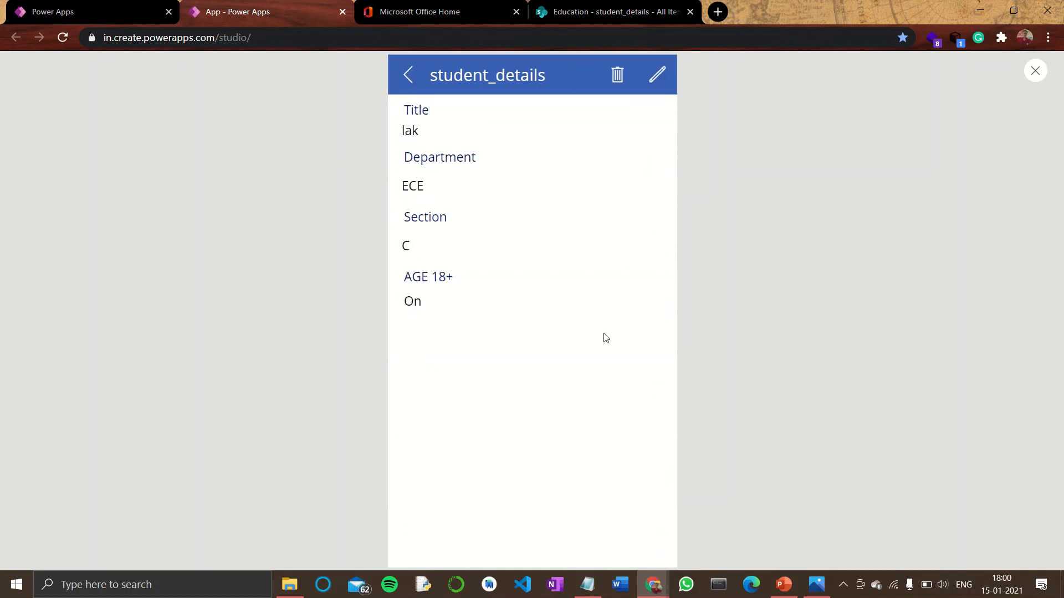
pyautogui.click(412, 78)
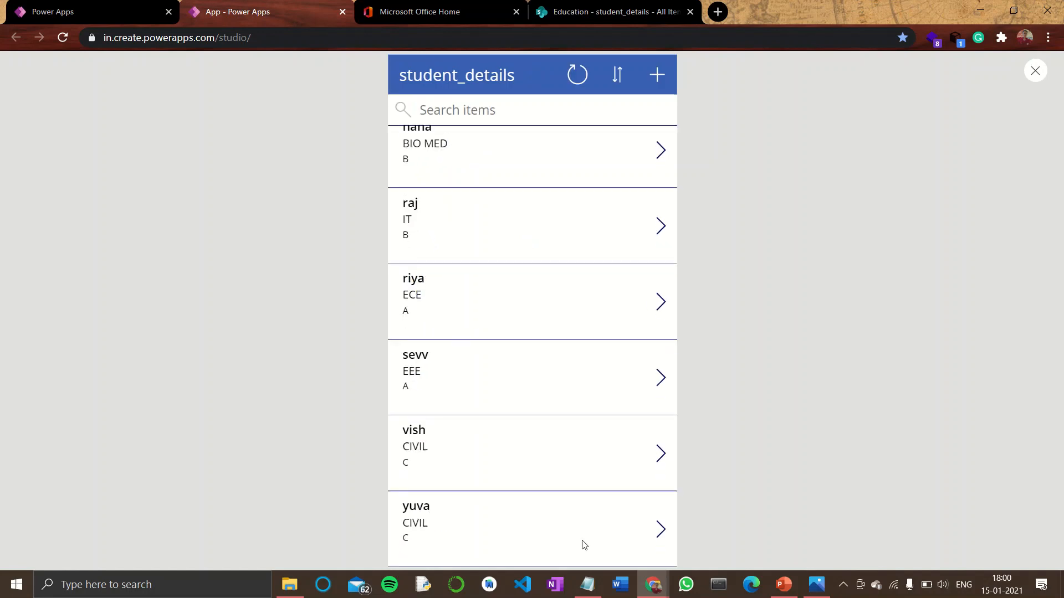
# Edit the yuva record, setting its Department to ECE and Section to B
pyautogui.click(570, 529)
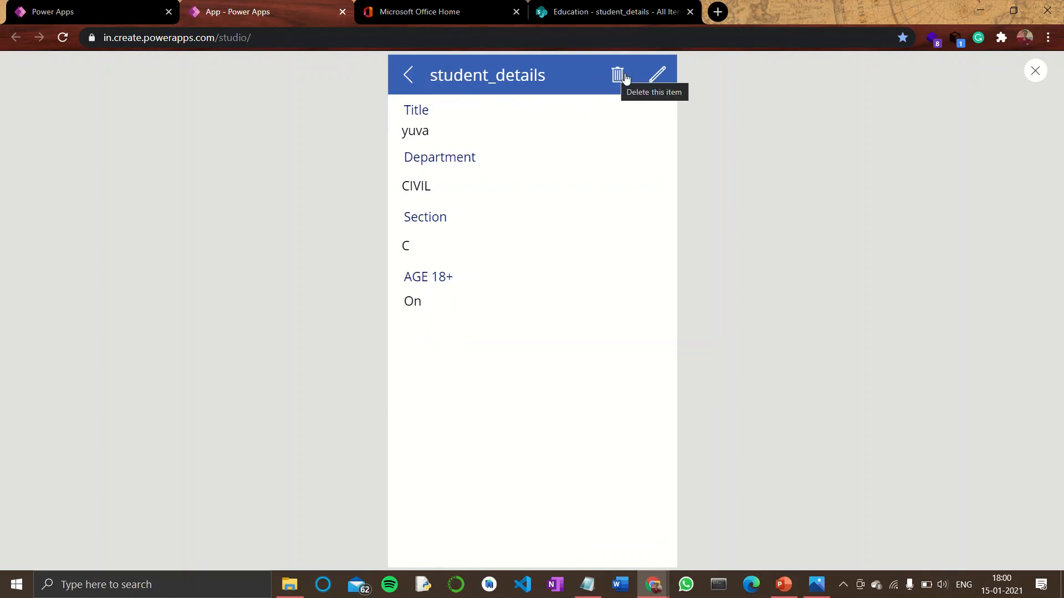
pyautogui.click(654, 77)
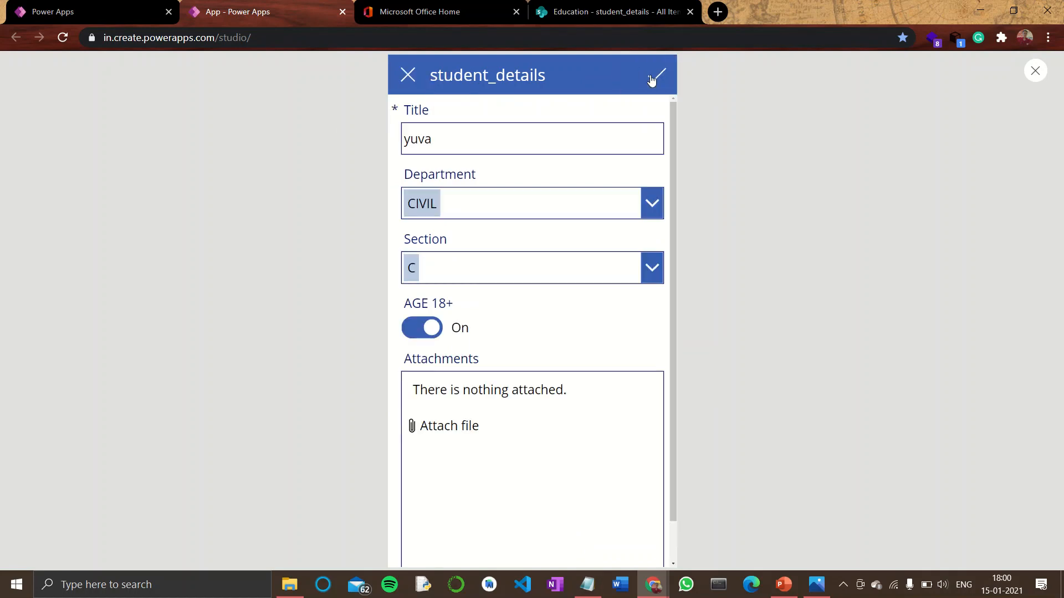
pyautogui.click(651, 211)
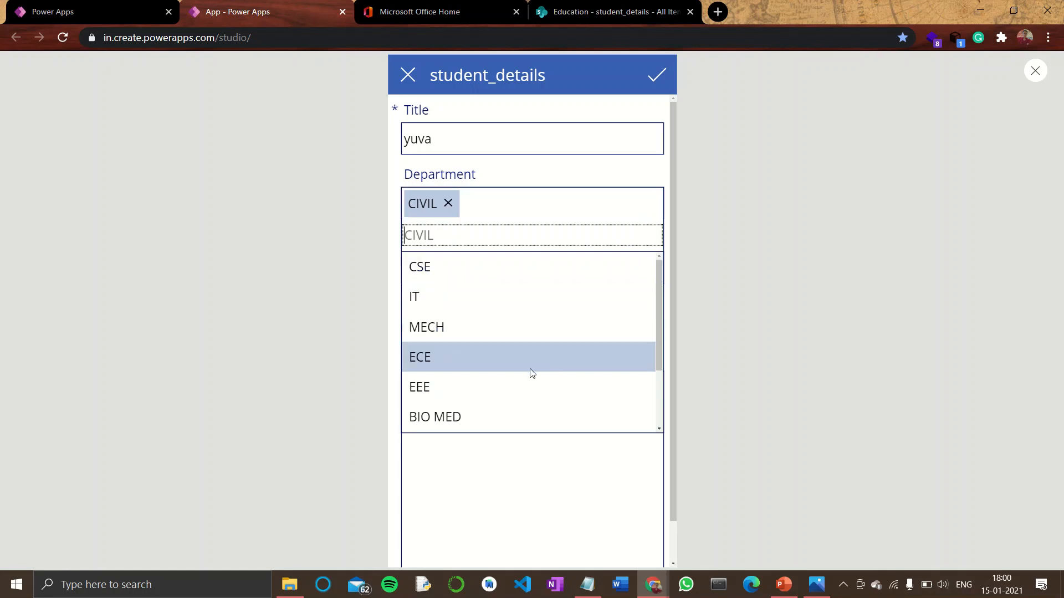
pyautogui.click(522, 358)
pyautogui.click(460, 264)
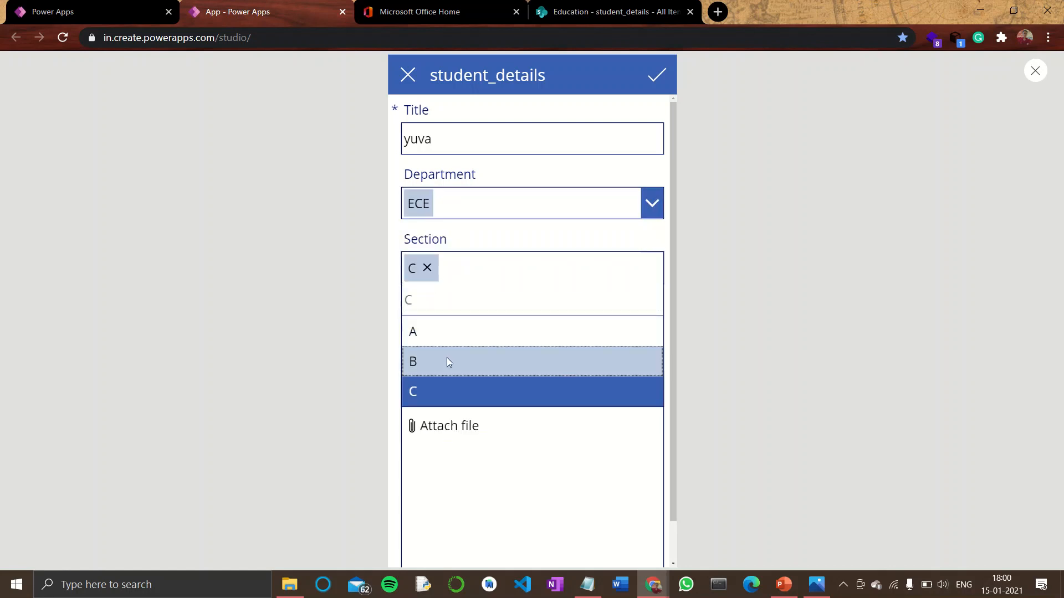
pyautogui.click(448, 360)
# Change the record's title to sri, turn AGE 18+ off, and save the edit
pyautogui.click(442, 139)
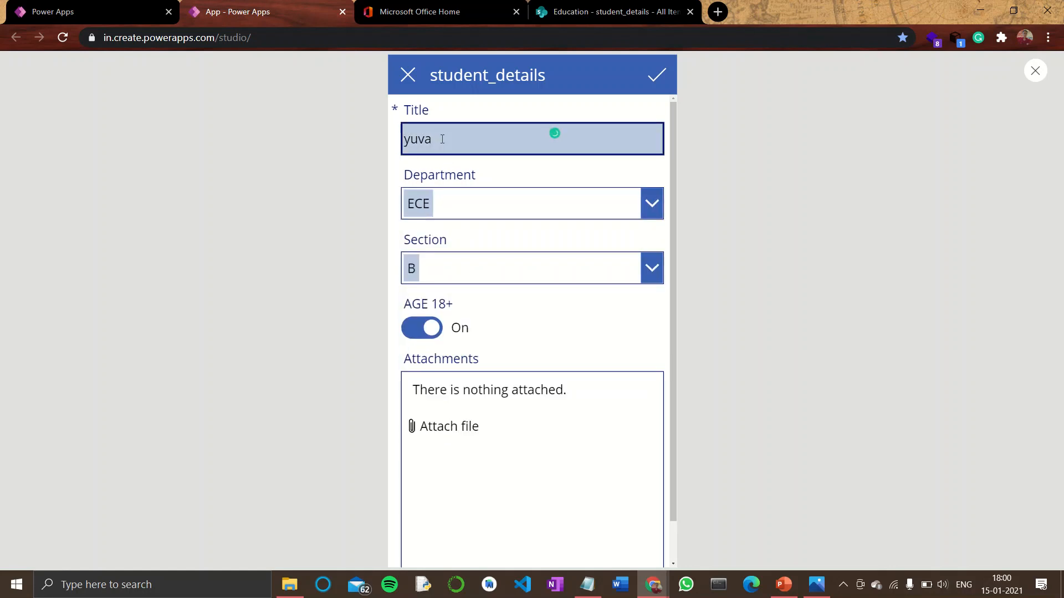
pyautogui.press('BackSpace')
pyautogui.press('BackSpace')
pyautogui.write('sri')
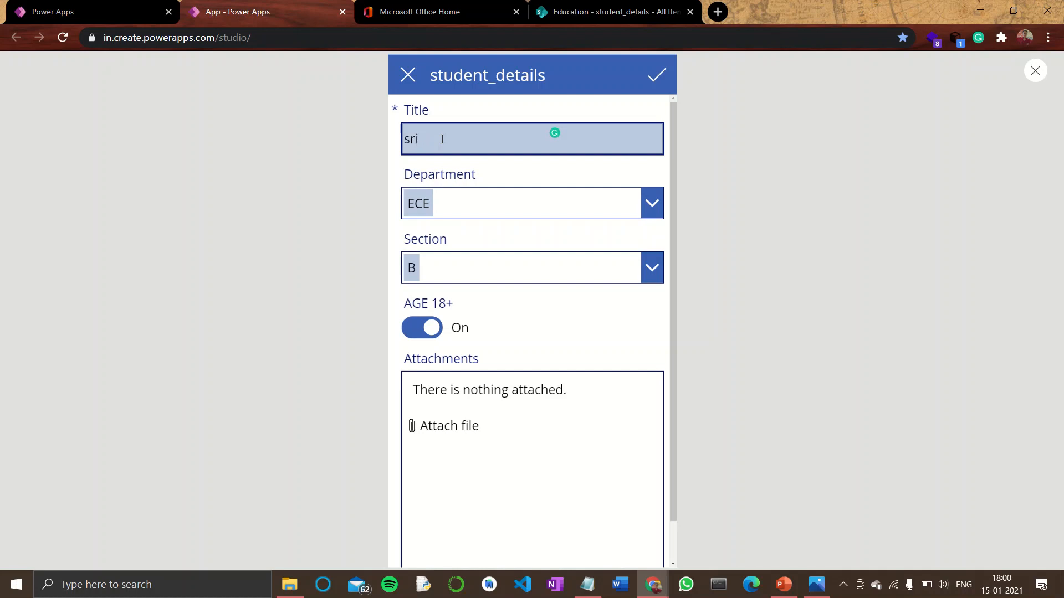
pyautogui.click(421, 329)
pyautogui.scroll(-1, 630, 369)
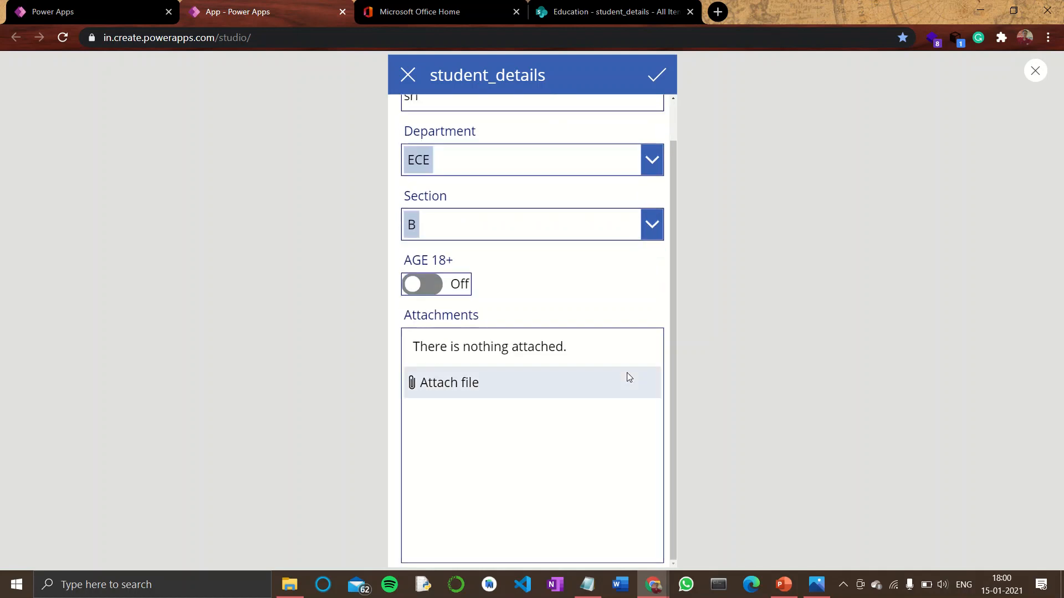
pyautogui.click(659, 75)
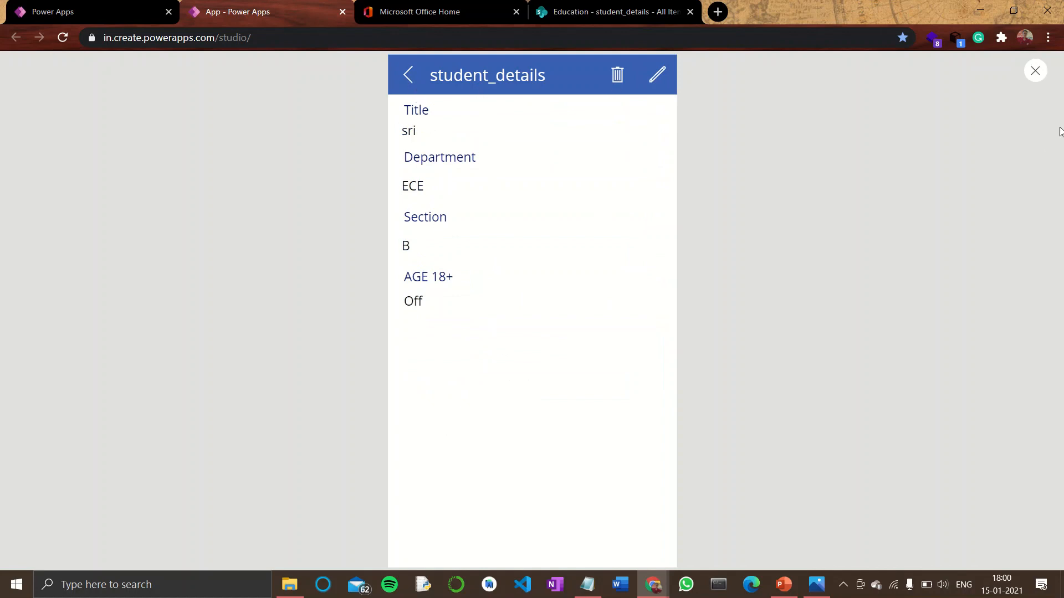
# Return to the gallery and scroll through the updated student list, then focus the search box
pyautogui.click(626, 78)
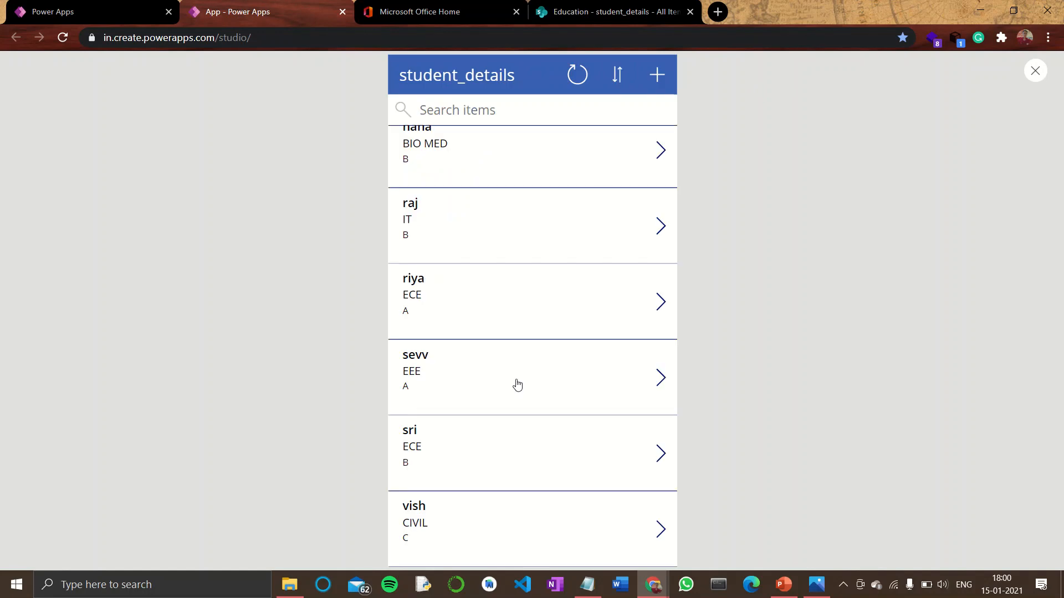
pyautogui.scroll(5, 529, 498)
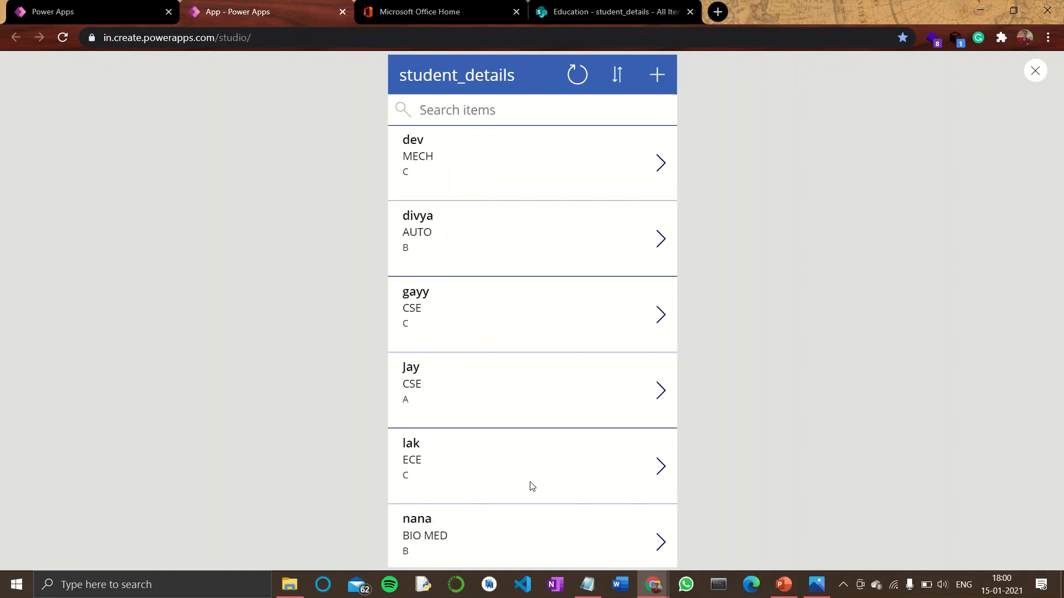
pyautogui.scroll(-5, 532, 486)
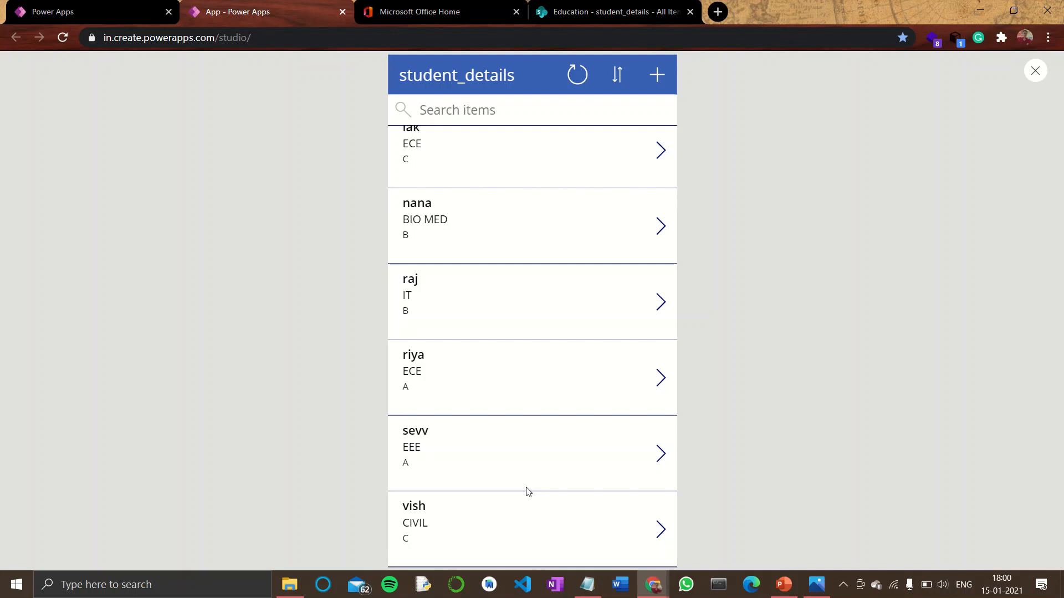
pyautogui.scroll(5, 527, 492)
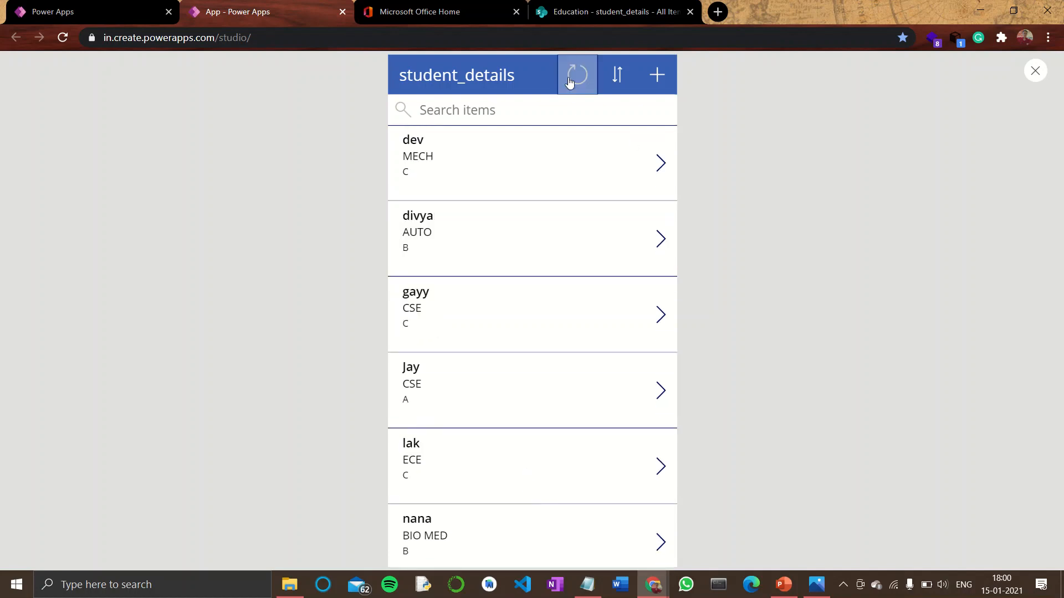
pyautogui.click(469, 109)
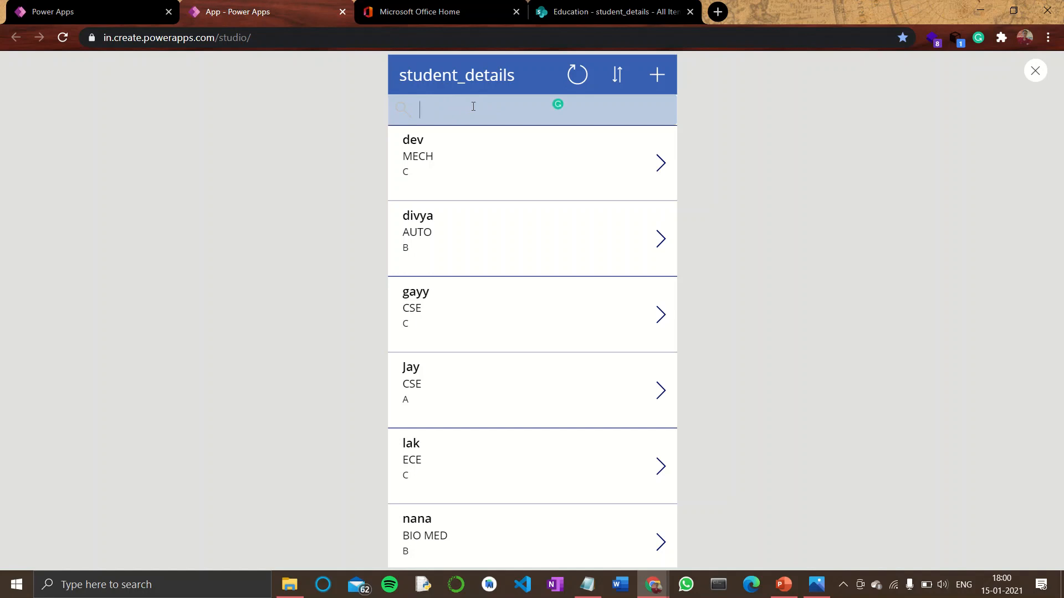
# Test the gallery by searching for nana and toggling the sort order, then clear the search
pyautogui.write('nana')
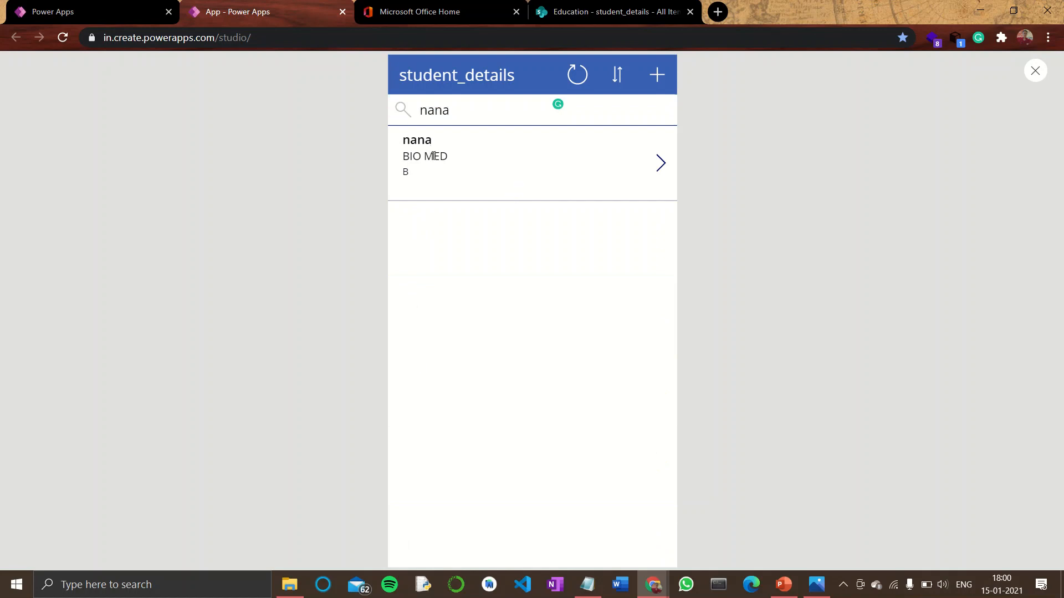
pyautogui.click(618, 79)
pyautogui.click(608, 83)
pyautogui.click(619, 117)
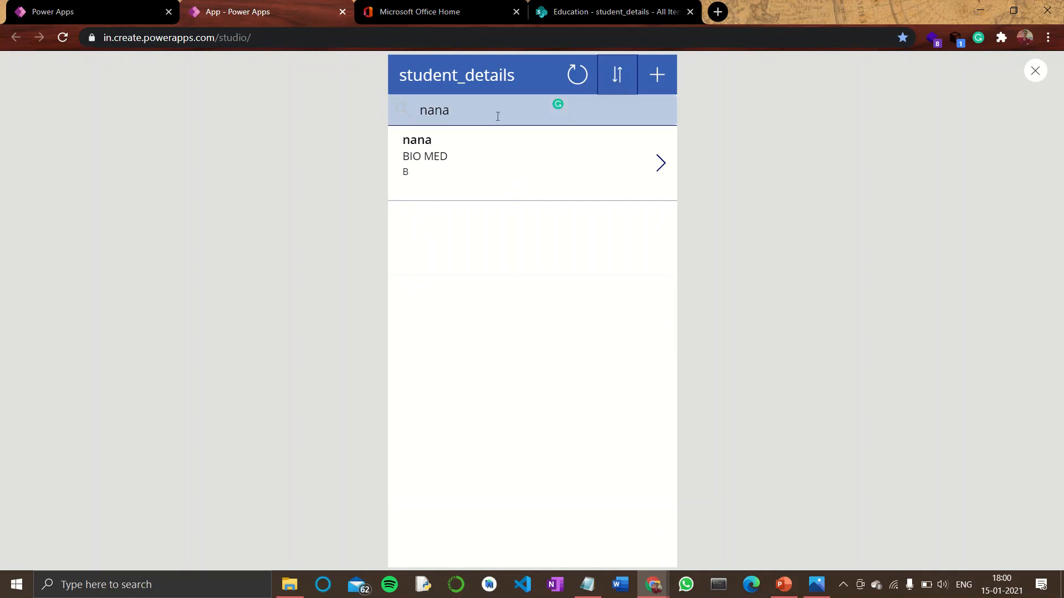
pyautogui.press('BackSpace')
pyautogui.press('BackSpace')
pyautogui.click(616, 80)
pyautogui.click(616, 81)
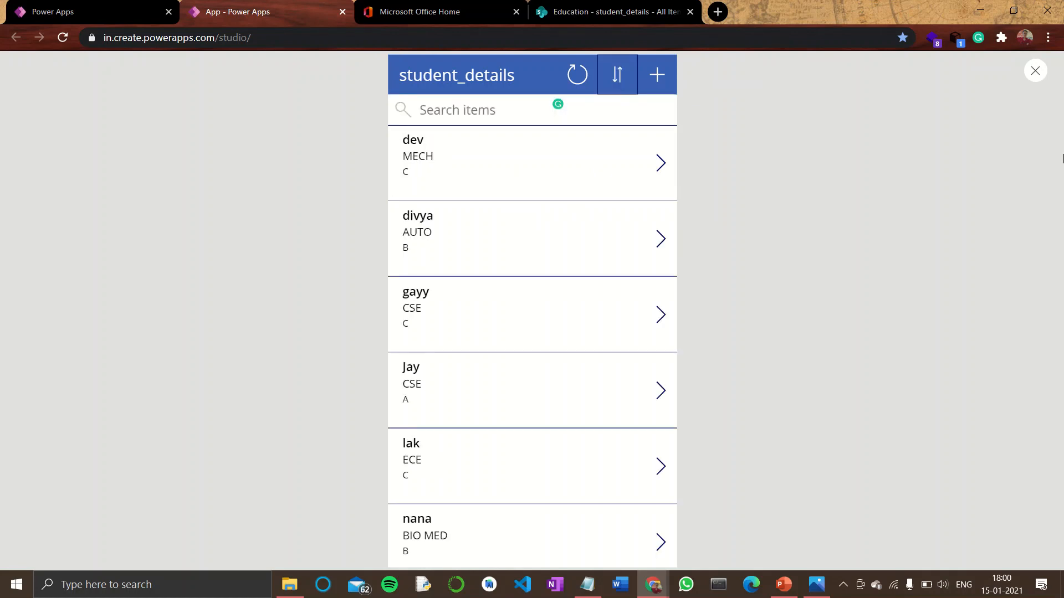
# Close the preview and save the app to the cloud under the name student
pyautogui.click(1036, 72)
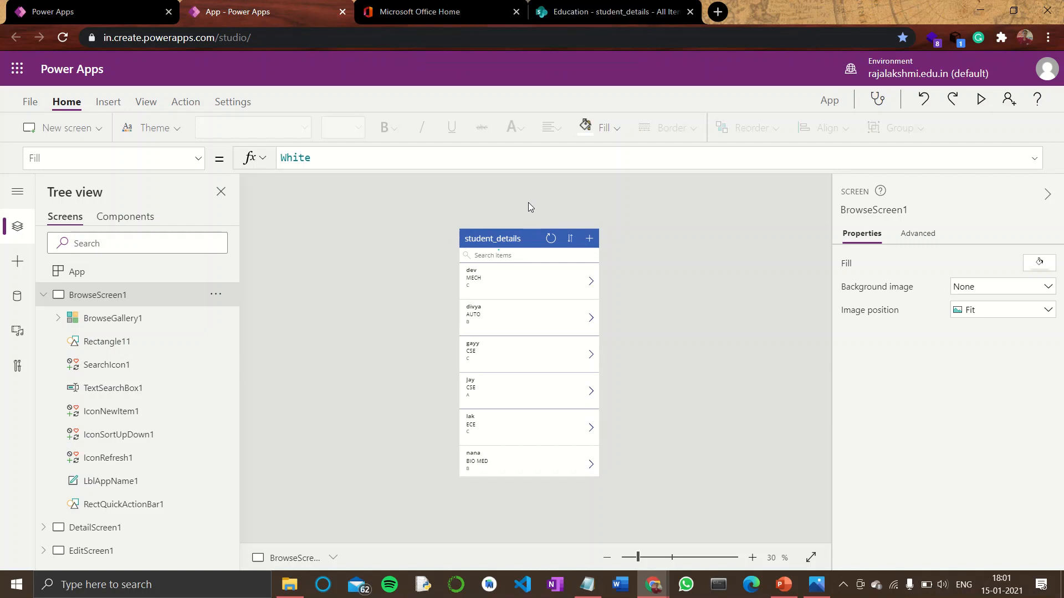
pyautogui.click(31, 103)
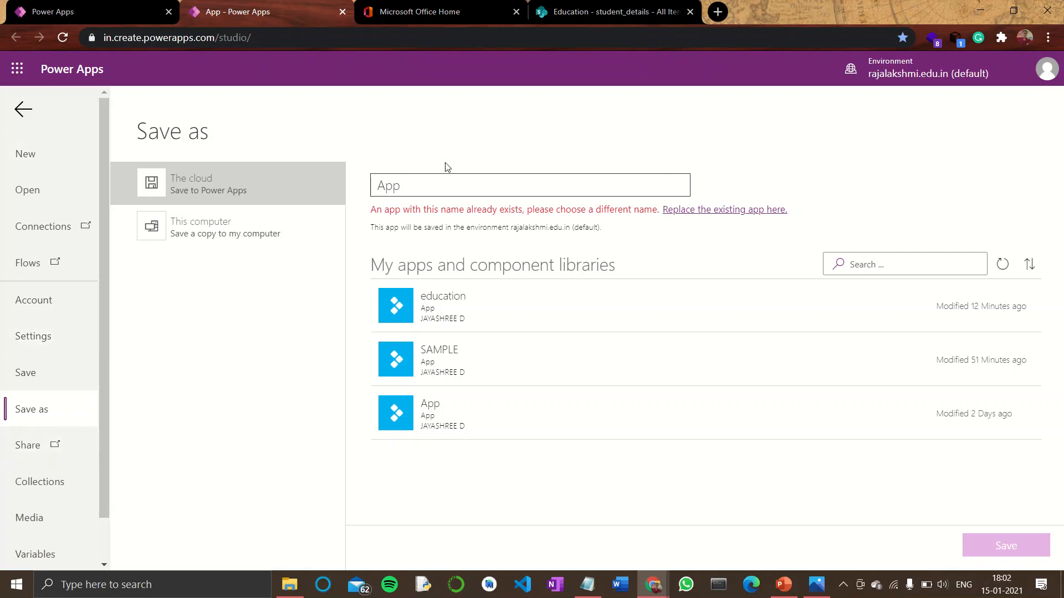
pyautogui.doubleClick(414, 184)
pyautogui.write('student')
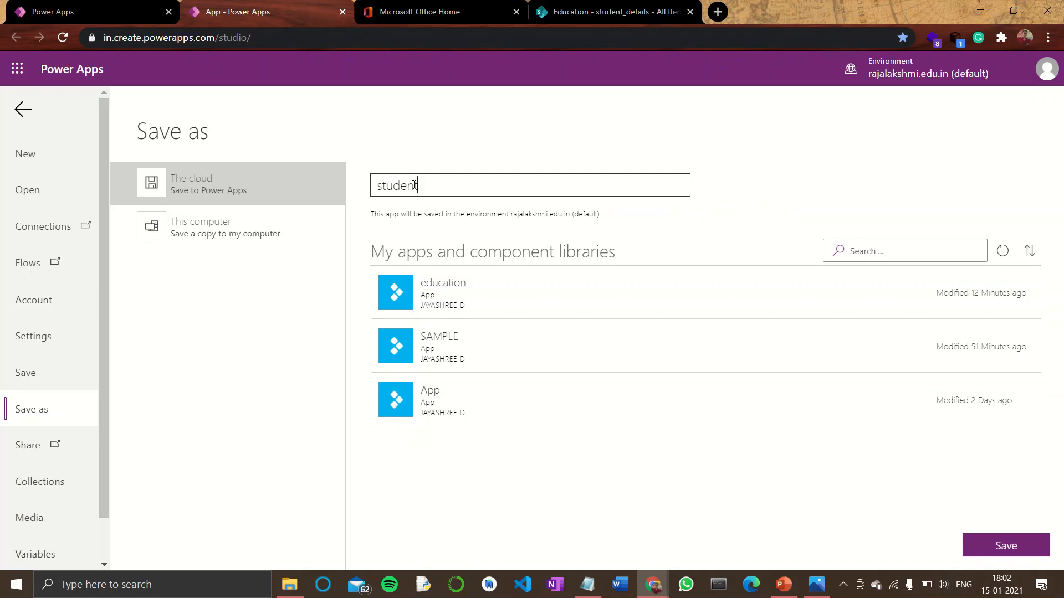
pyautogui.click(986, 549)
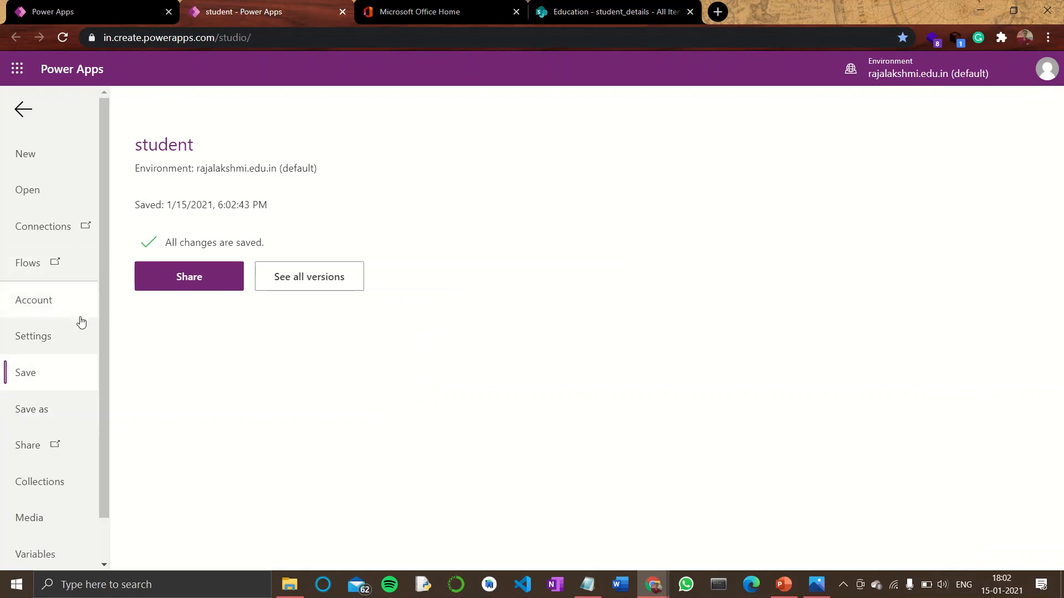
# Open sharing for the student app and add a colleague by searching their name
pyautogui.click(177, 280)
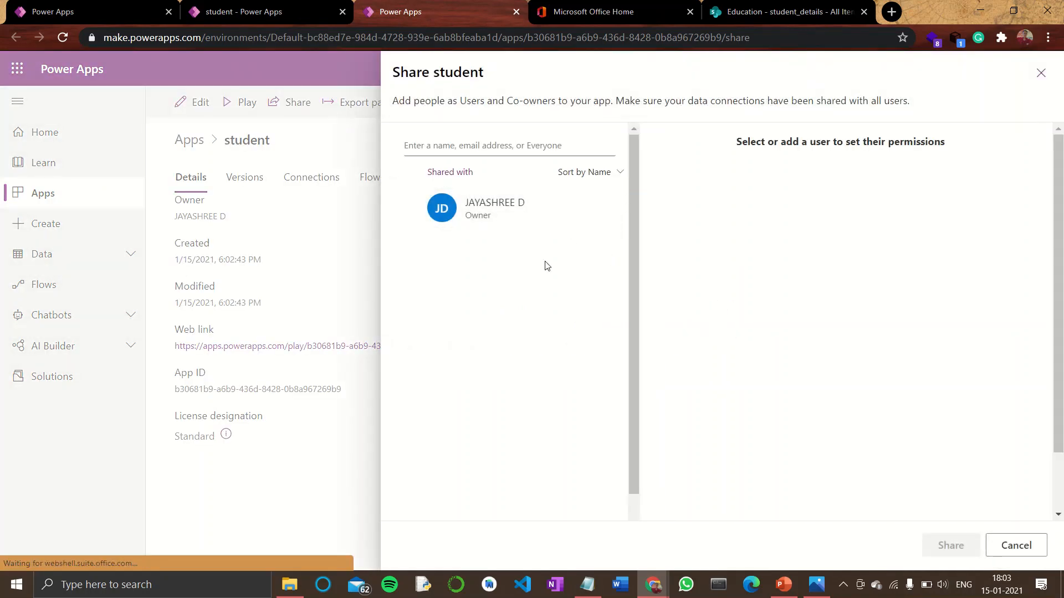
pyautogui.click(514, 146)
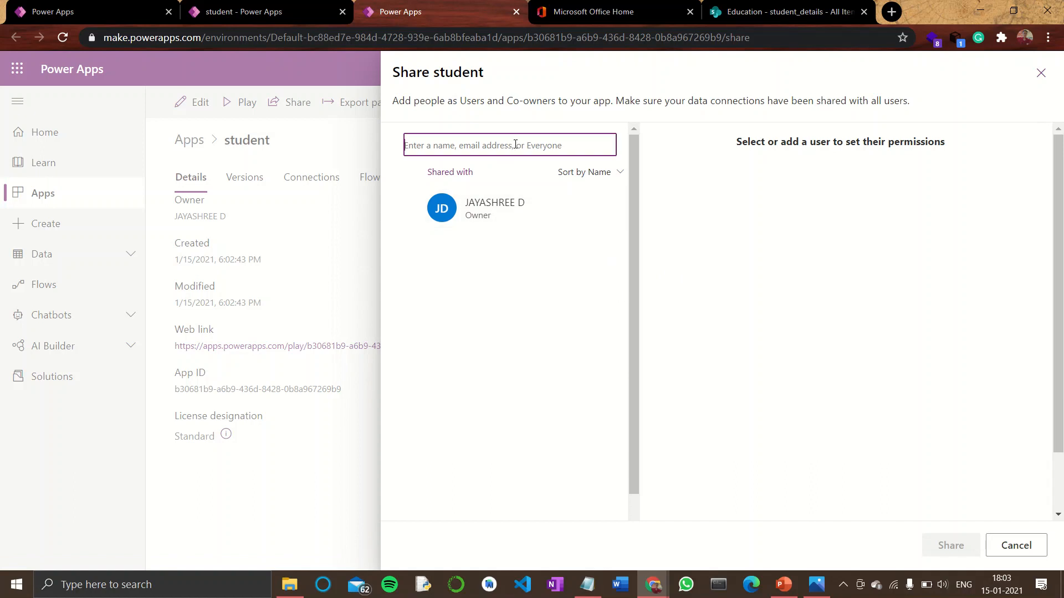
pyautogui.write('dhik')
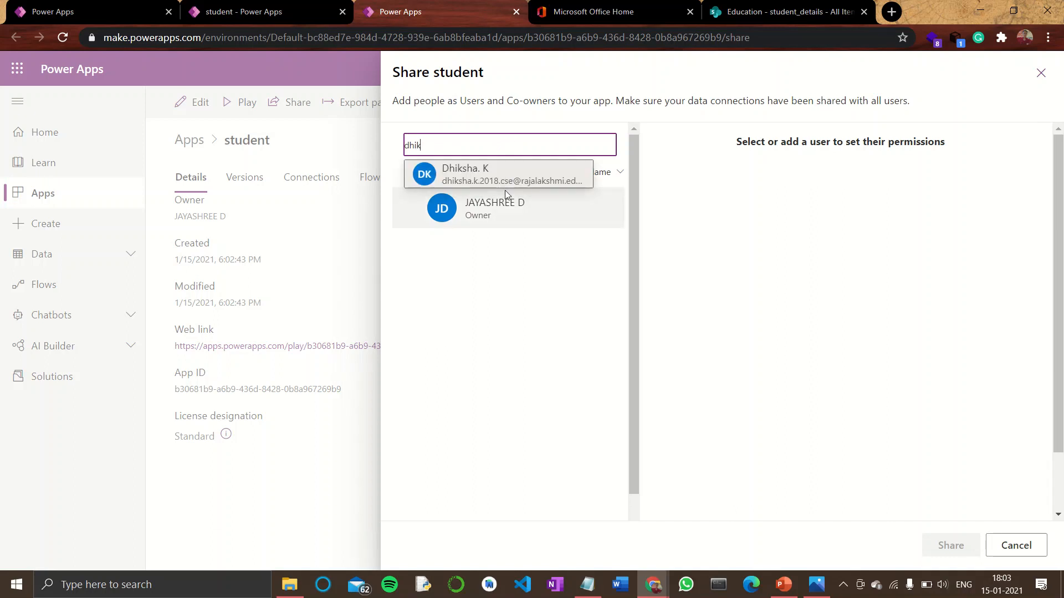
pyautogui.click(510, 176)
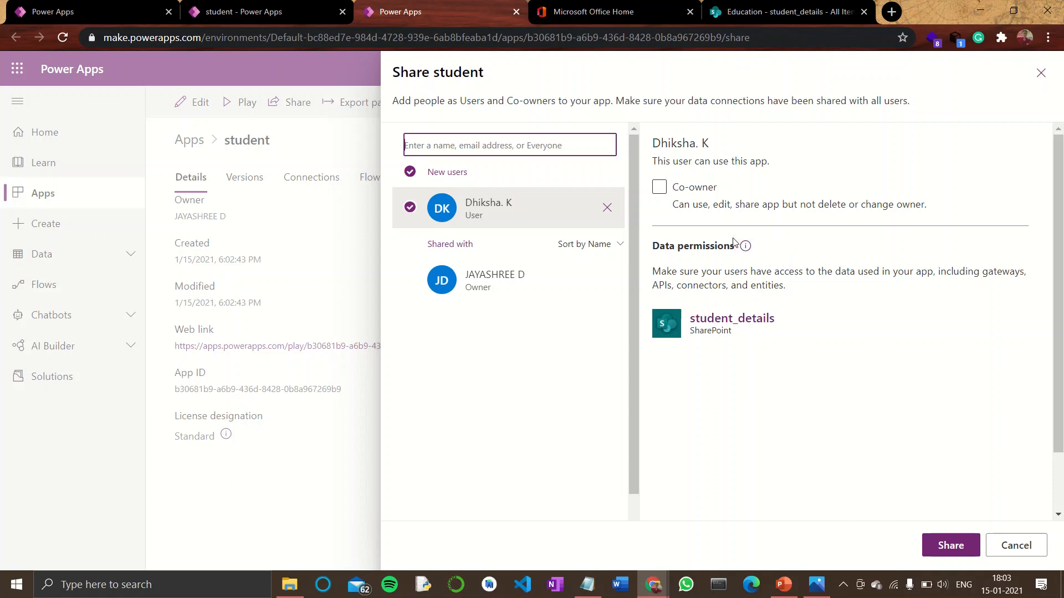
# Share the app with the selected user as a regular user and close the share panel
pyautogui.click(685, 186)
pyautogui.click(957, 546)
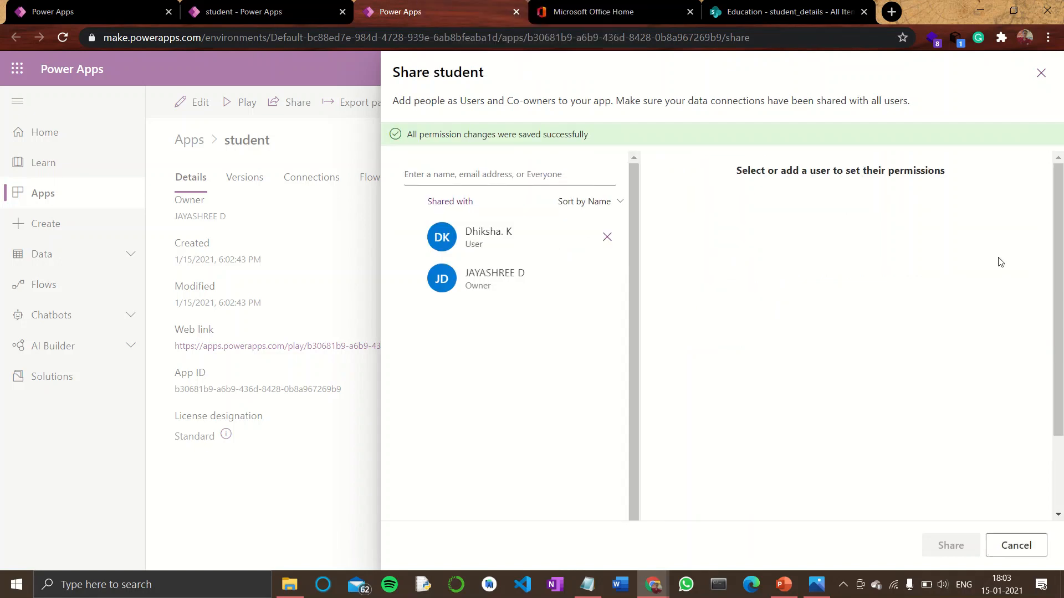
pyautogui.click(1041, 72)
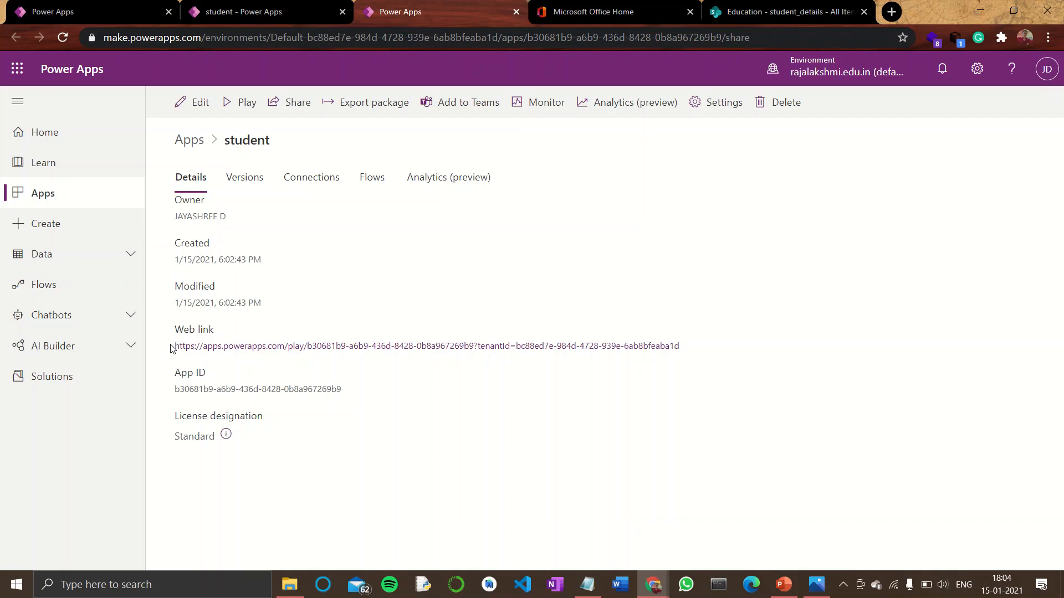
# Copy the app's web link and open the Education SharePoint site's home page
pyautogui.moveTo(173, 350); pyautogui.dragTo(688, 350)
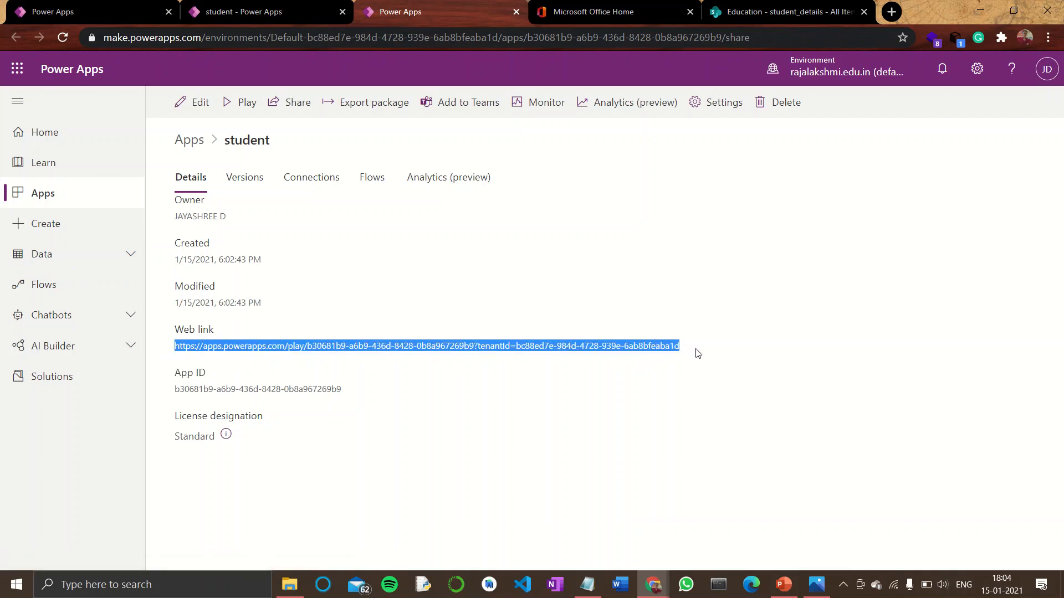
pyautogui.click(787, 12)
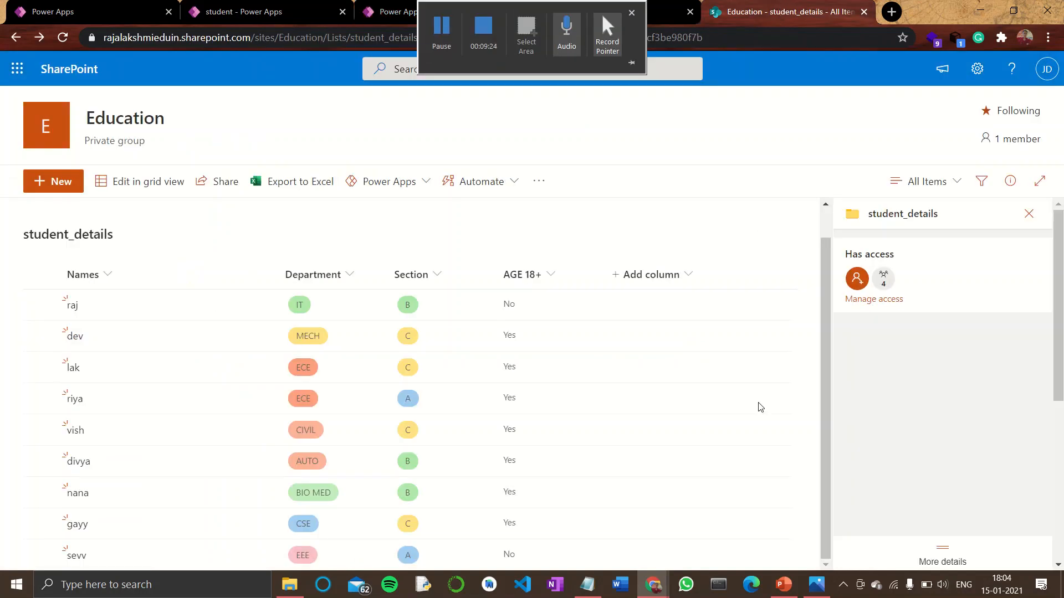
pyautogui.click(52, 123)
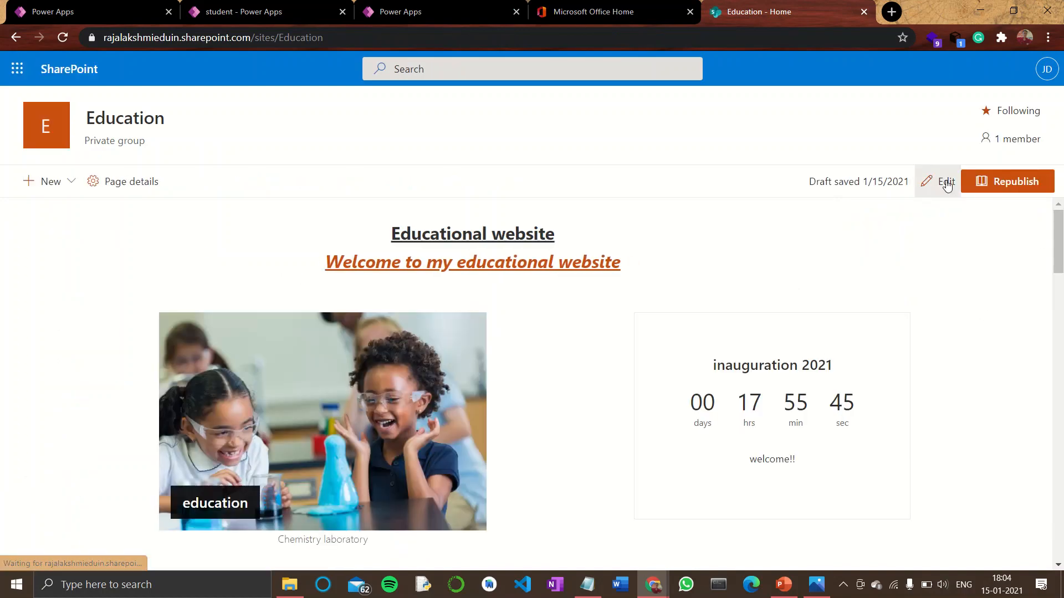
# Edit the home page and insert a Microsoft PowerApps web part below the title section
pyautogui.moveTo(1059, 233)
pyautogui.mouseDown()
pyautogui.moveTo(1063, 430)
pyautogui.moveTo(1063, 234)
pyautogui.mouseUp()
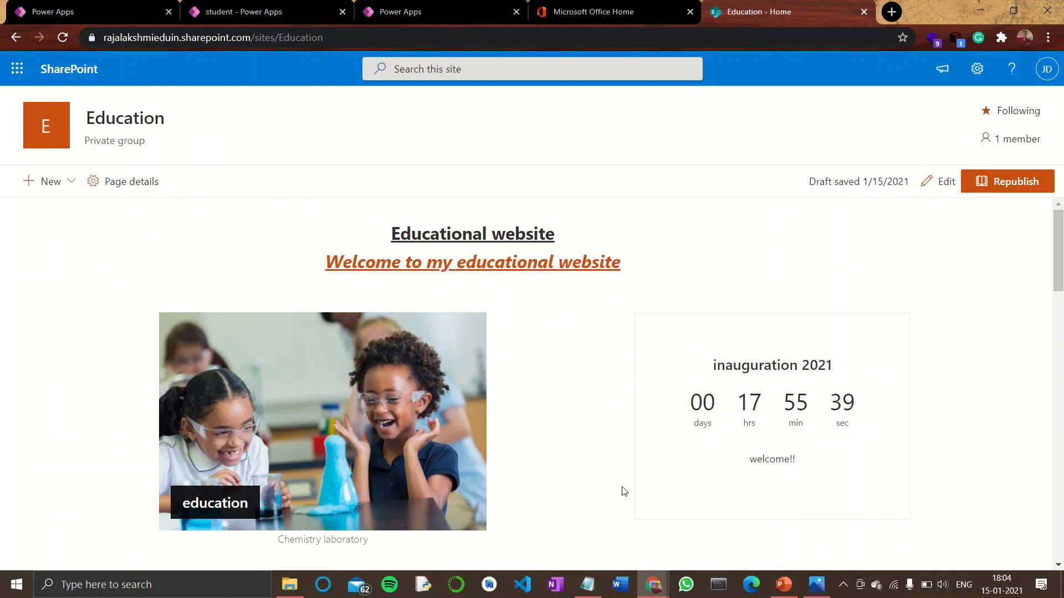
pyautogui.scroll(-2, 339, 462)
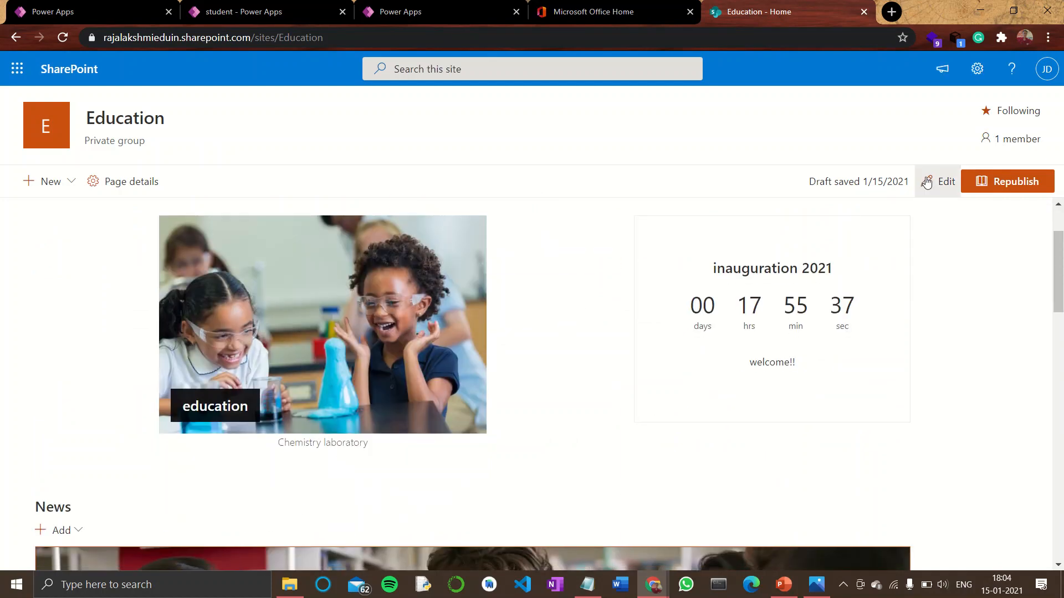
pyautogui.click(926, 183)
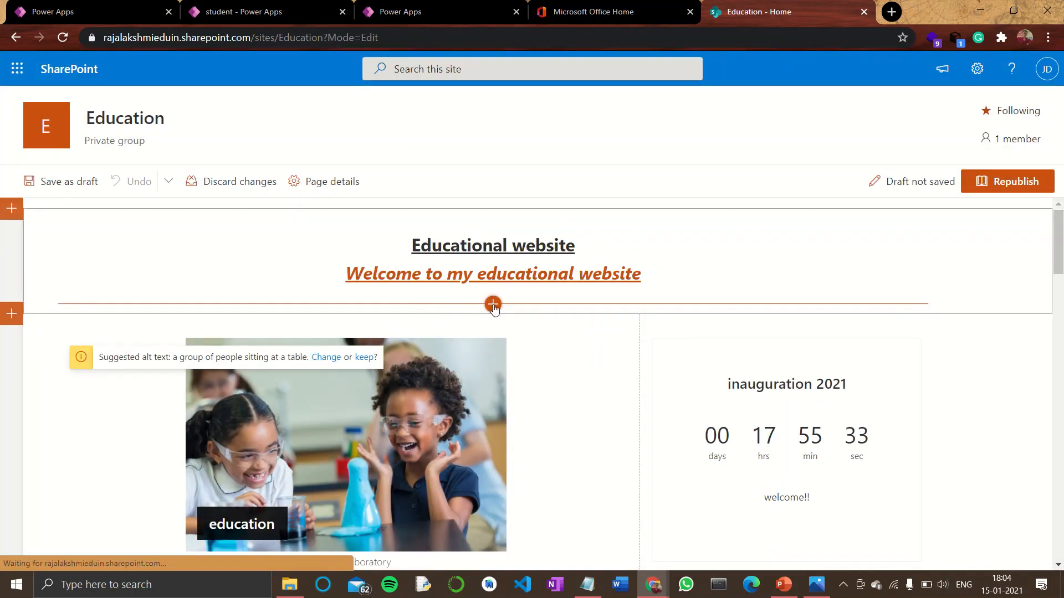
pyautogui.click(493, 304)
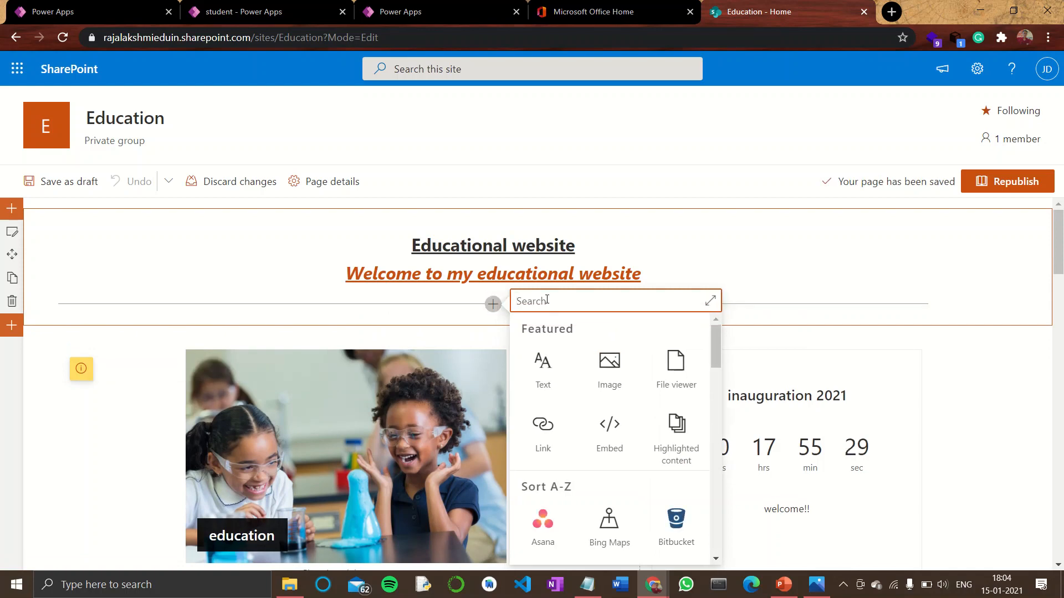
pyautogui.write('power')
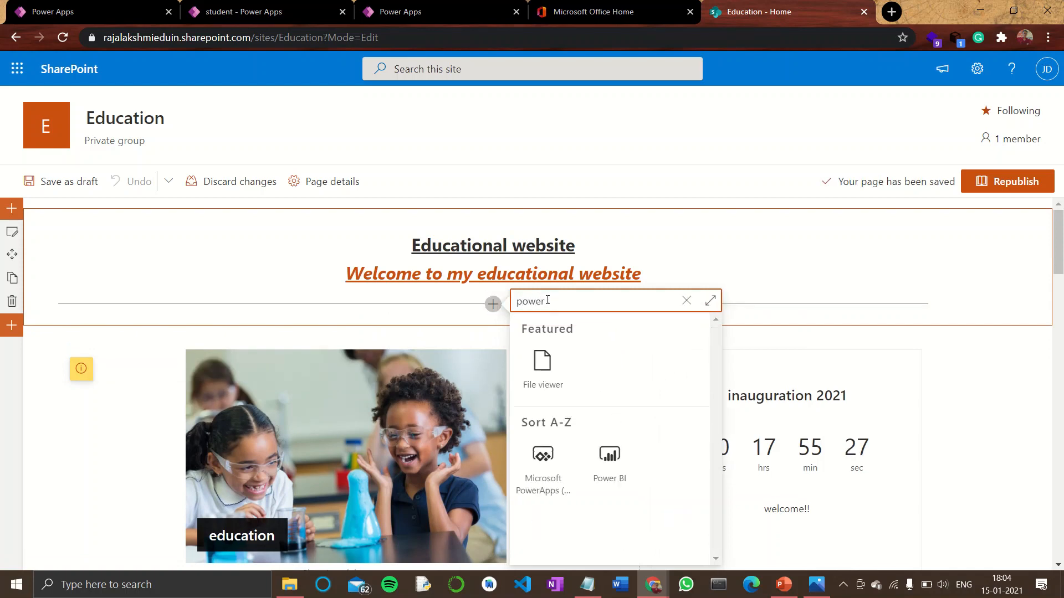
pyautogui.click(554, 477)
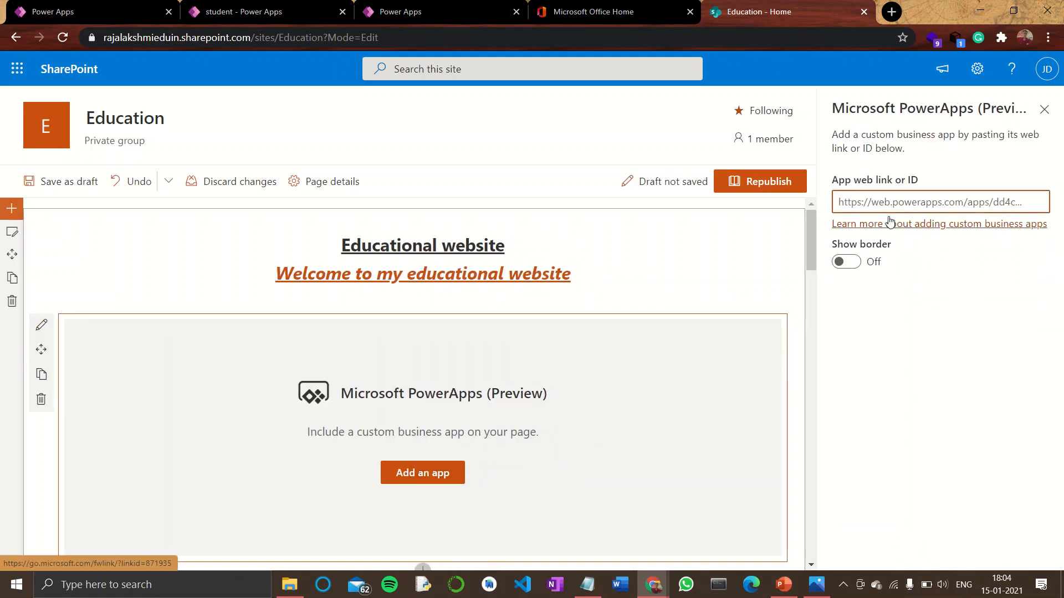
# Paste the student app's web link as the web part's app link, toggling Show border on and back off
pyautogui.hotkey('ctrl', 'v')
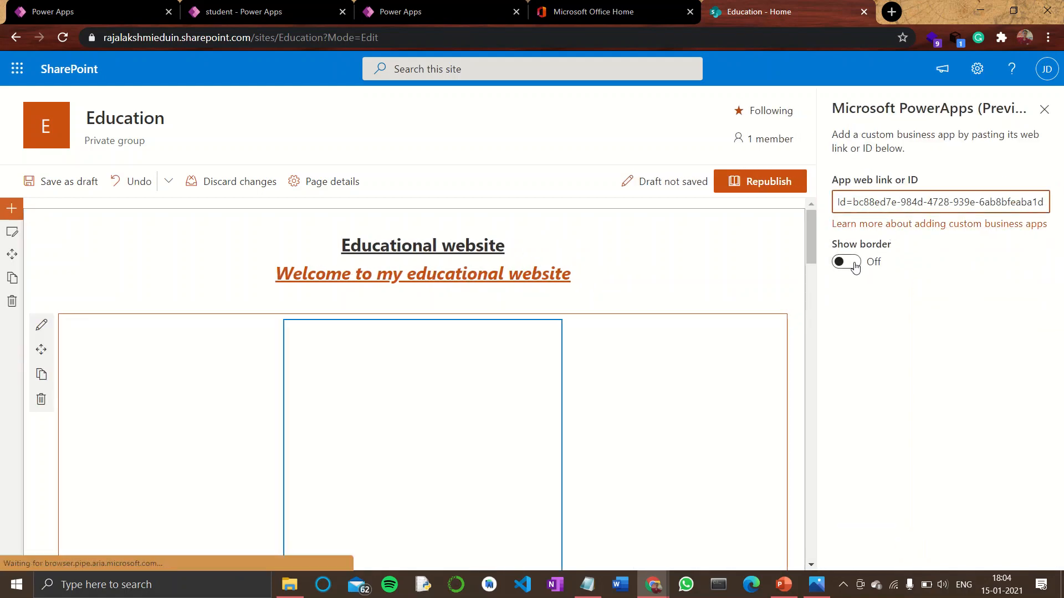
pyautogui.click(855, 265)
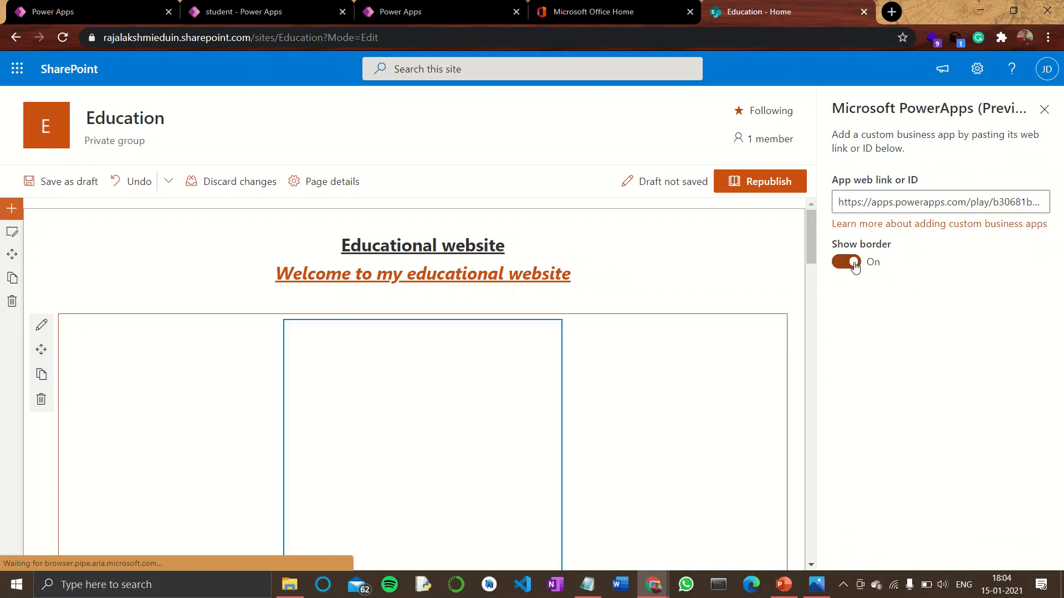
pyautogui.click(855, 265)
# Check the embedded app on the page, close the web part settings, and republish the page
pyautogui.scroll(-5, 658, 380)
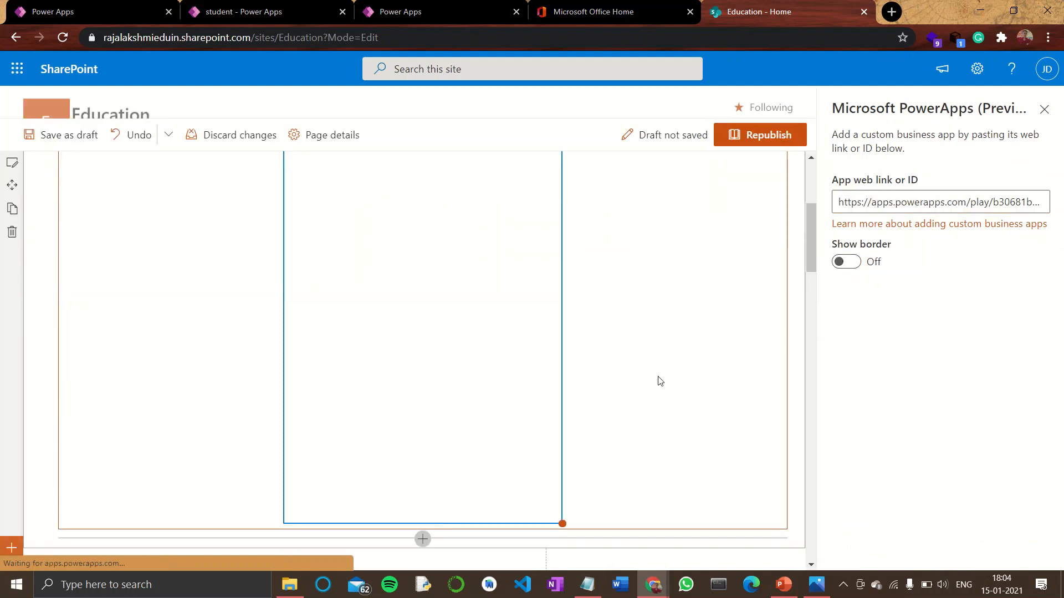
pyautogui.scroll(1, 658, 381)
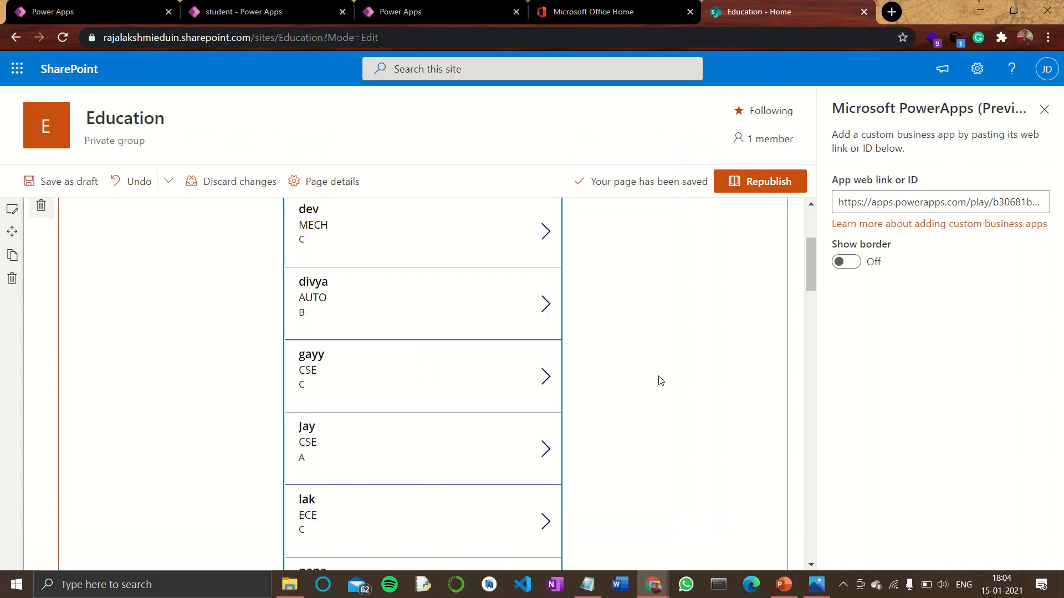
pyautogui.scroll(-5, 487, 373)
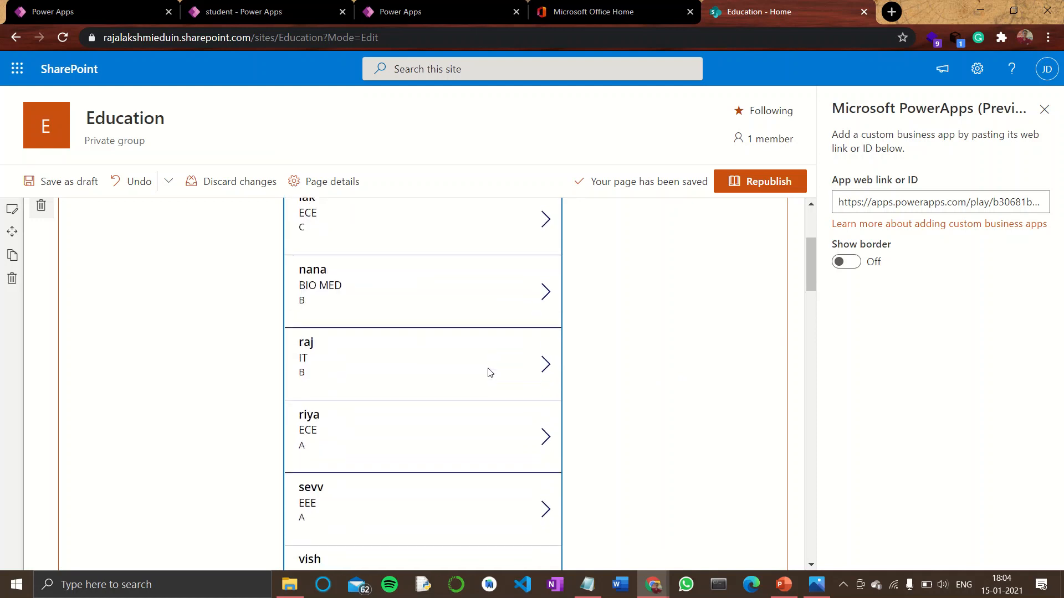
pyautogui.click(1043, 111)
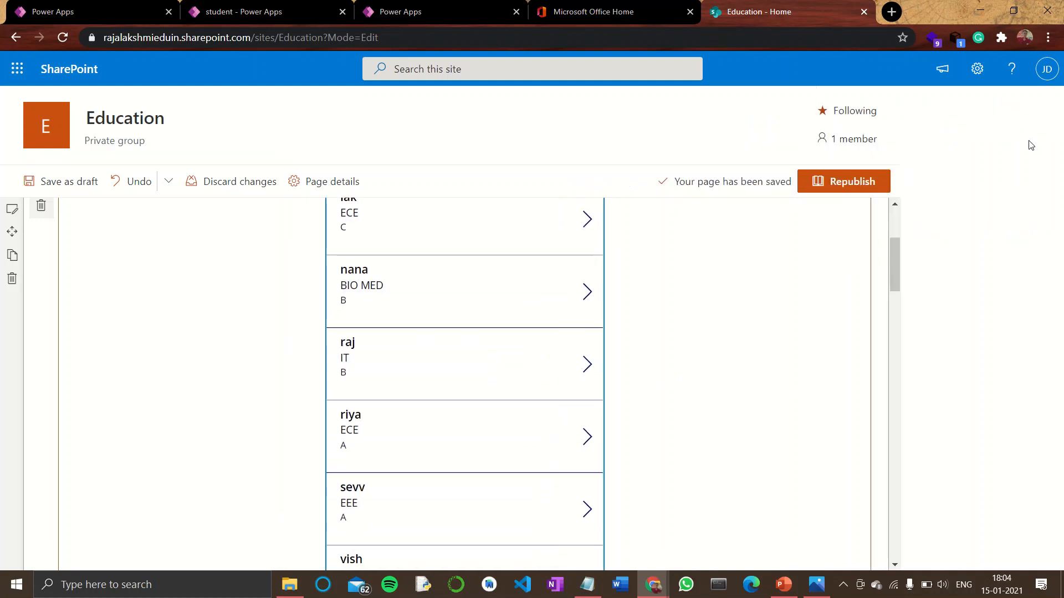
pyautogui.click(1023, 185)
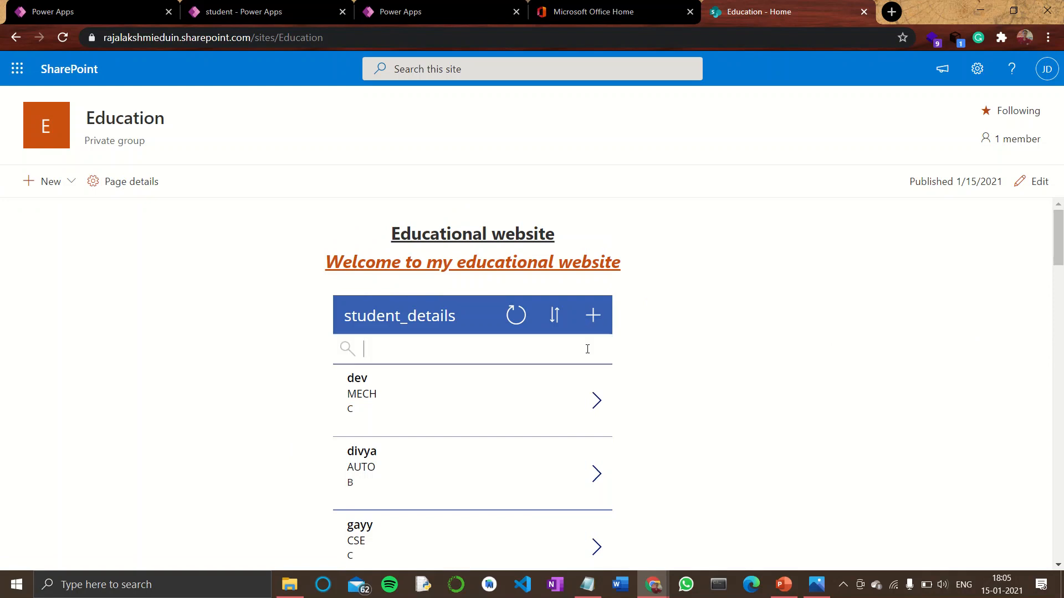
# Browse the embedded app's student list on the published page, open a record's details, and return
pyautogui.scroll(-2, 1059, 259)
pyautogui.scroll(-6, 1061, 258)
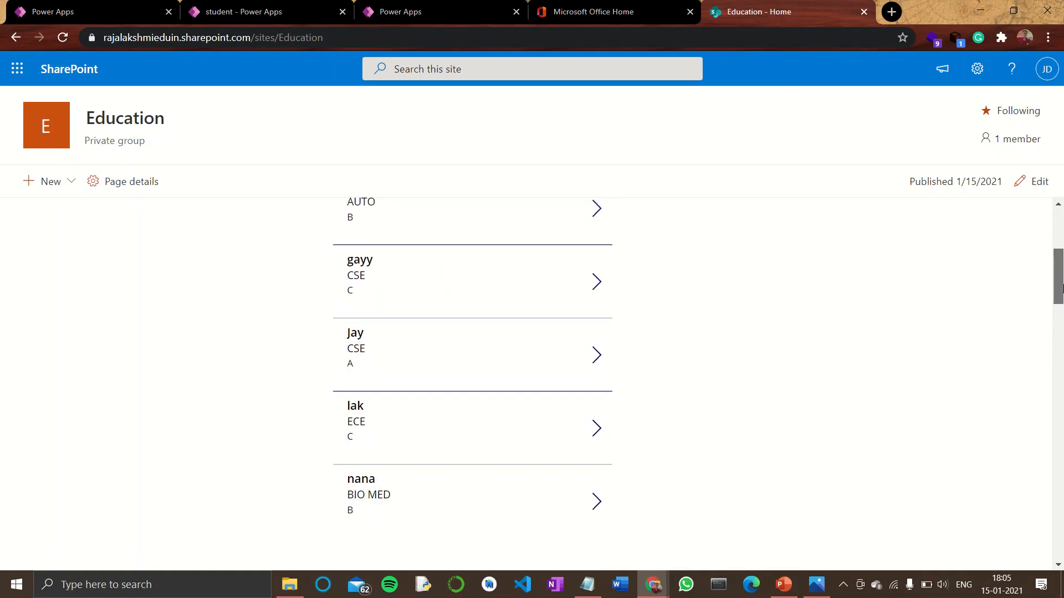
pyautogui.scroll(4, 1060, 263)
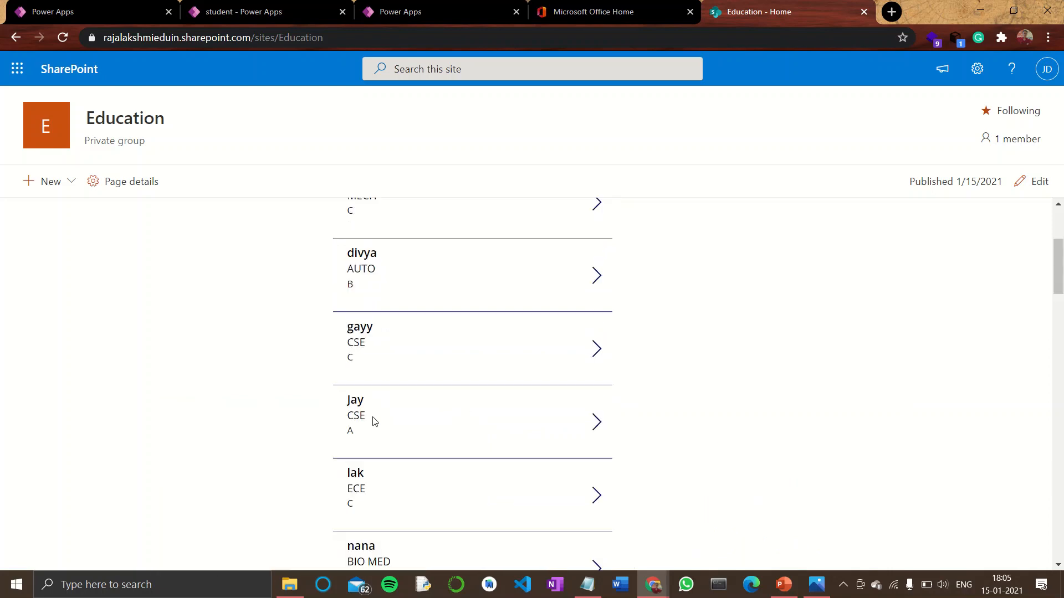
pyautogui.scroll(-5, 372, 418)
pyautogui.scroll(4, 370, 417)
pyautogui.scroll(1, 371, 417)
pyautogui.click(597, 351)
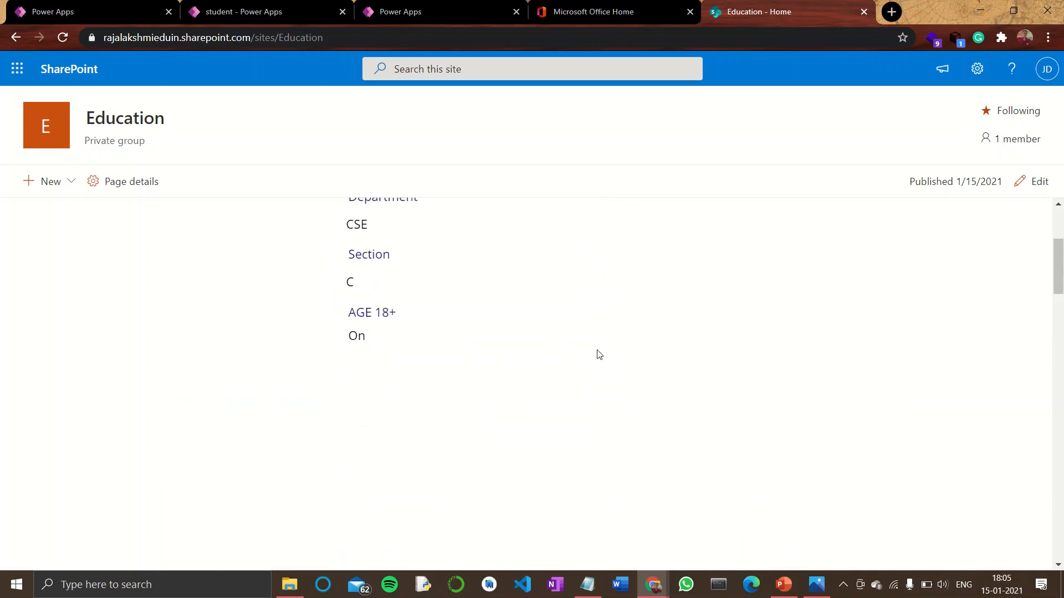
pyautogui.scroll(3, 161, 278)
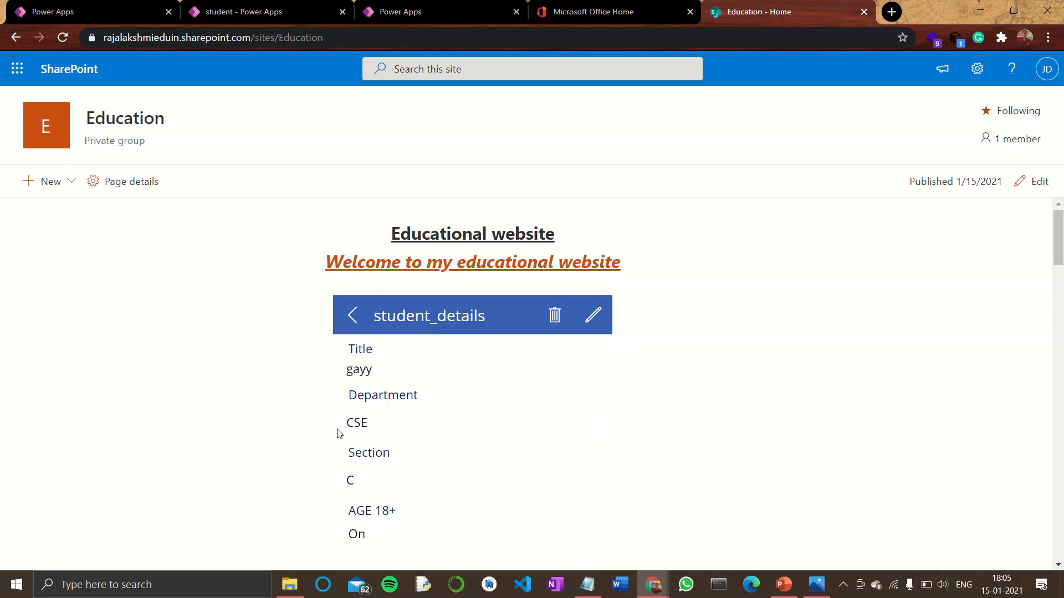
pyautogui.click(362, 317)
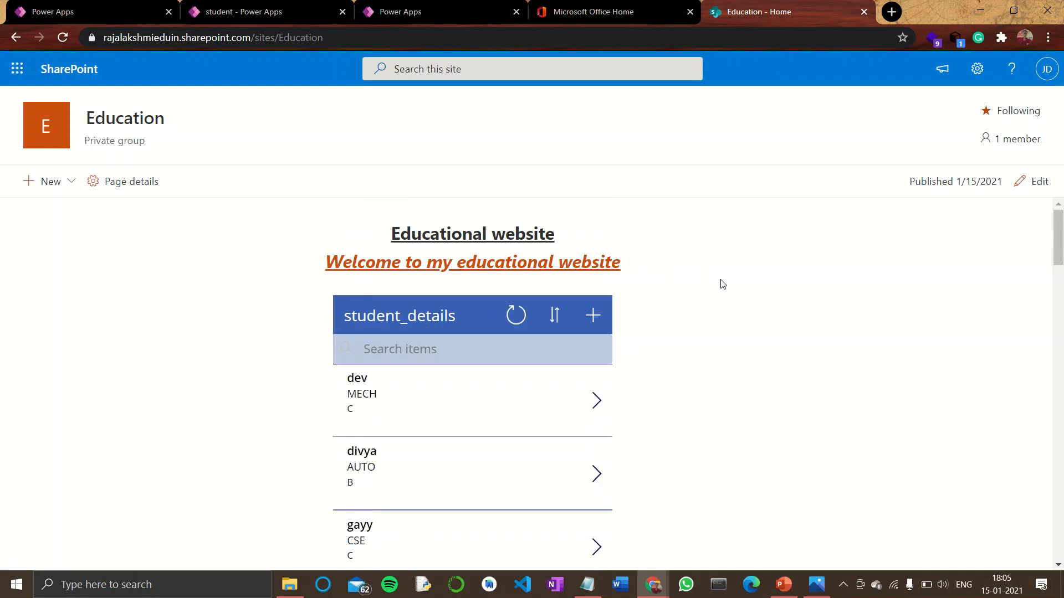